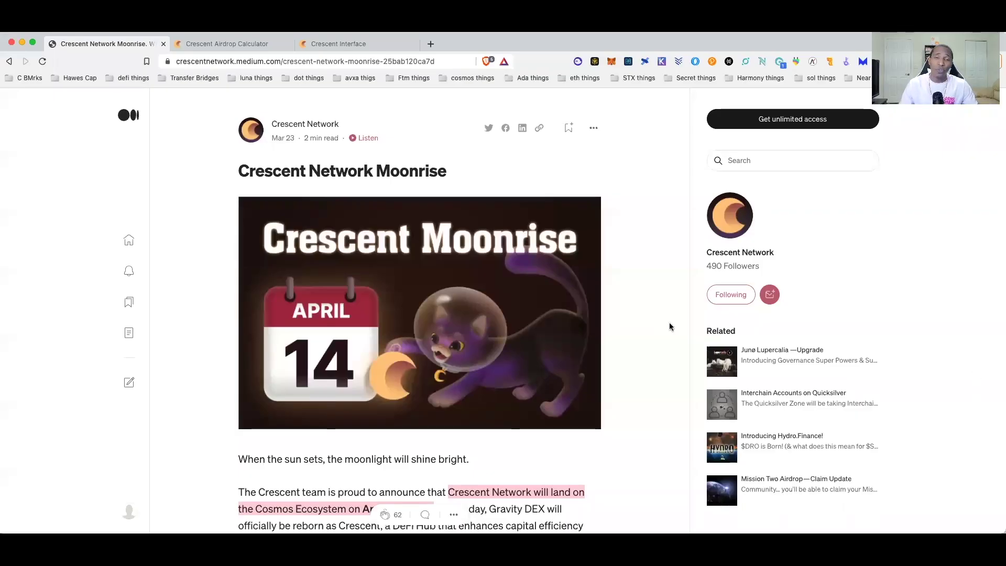
# Scroll up and down through the current page to review its contents.
pyautogui.scroll(-5, 669, 326)
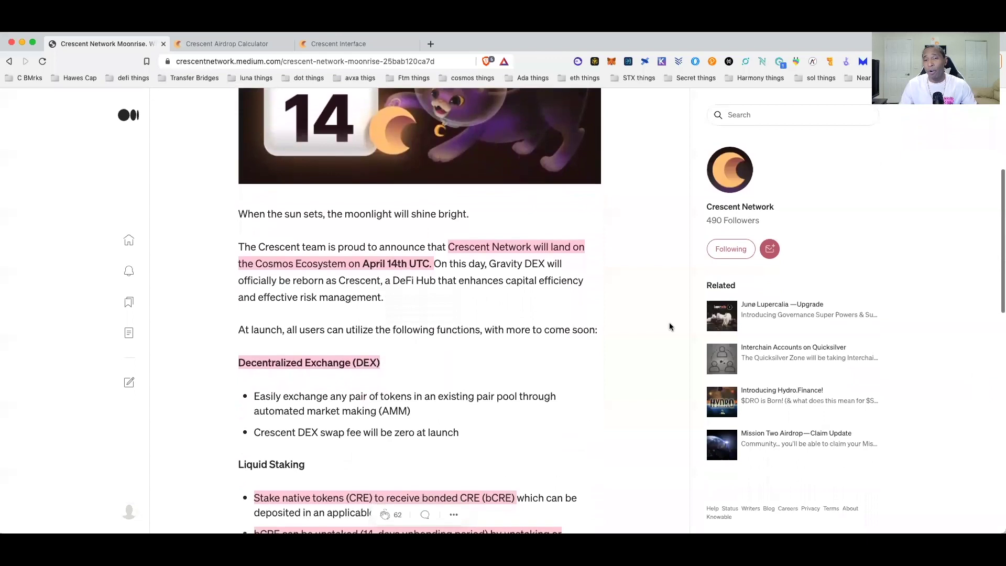
pyautogui.scroll(5, 670, 326)
pyautogui.scroll(-4, 669, 326)
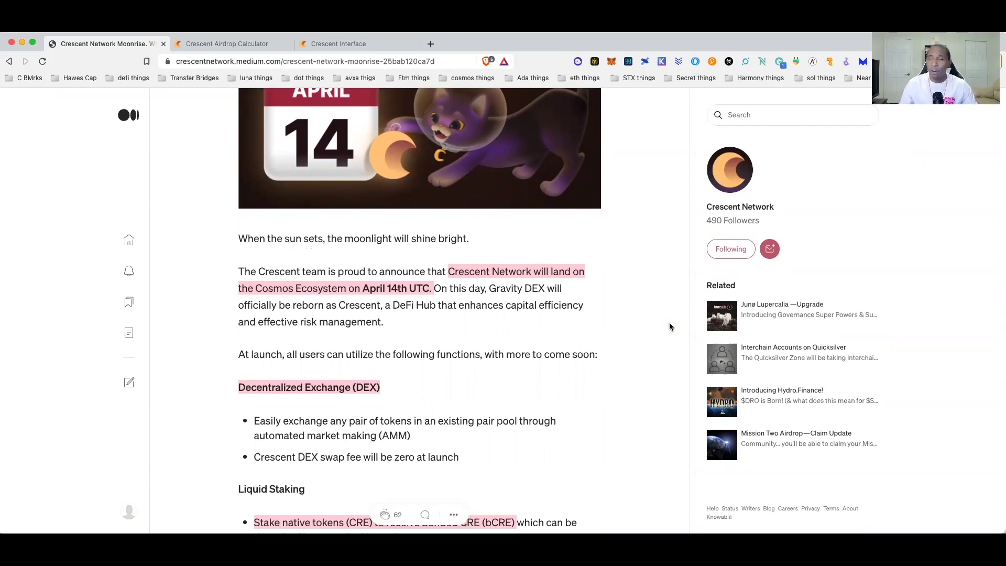
pyautogui.scroll(-2, 670, 326)
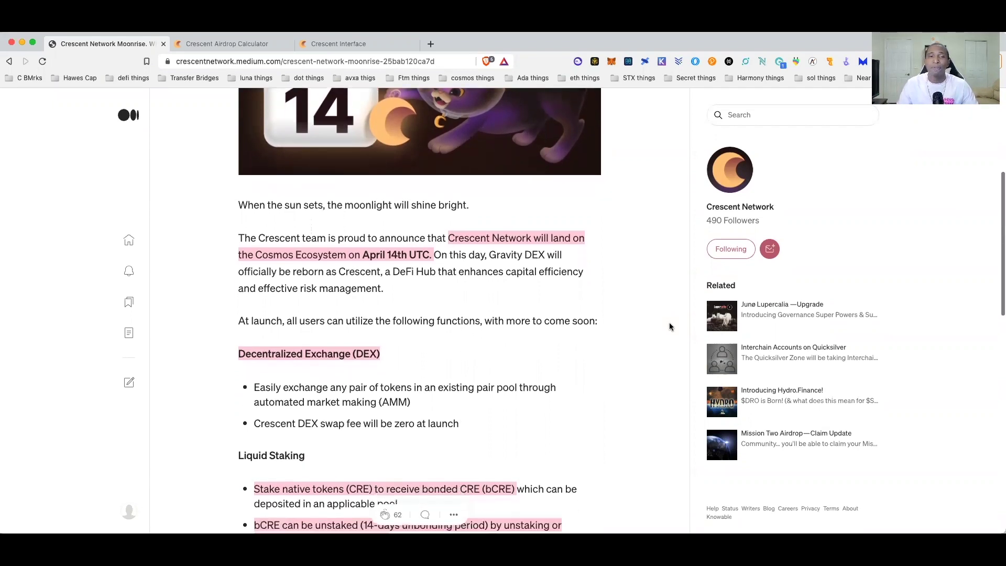
pyautogui.scroll(-2, 668, 322)
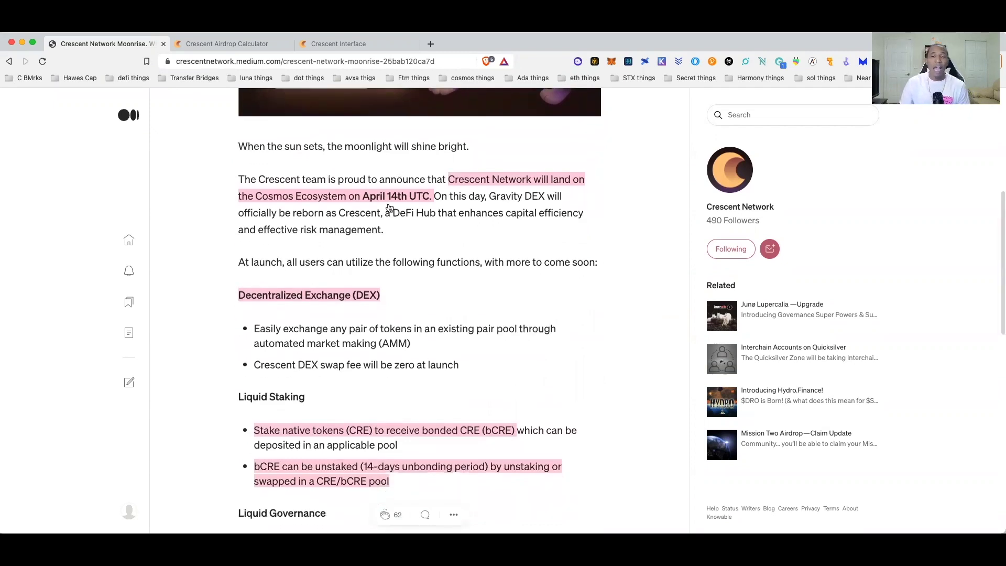
pyautogui.moveTo(389, 203)
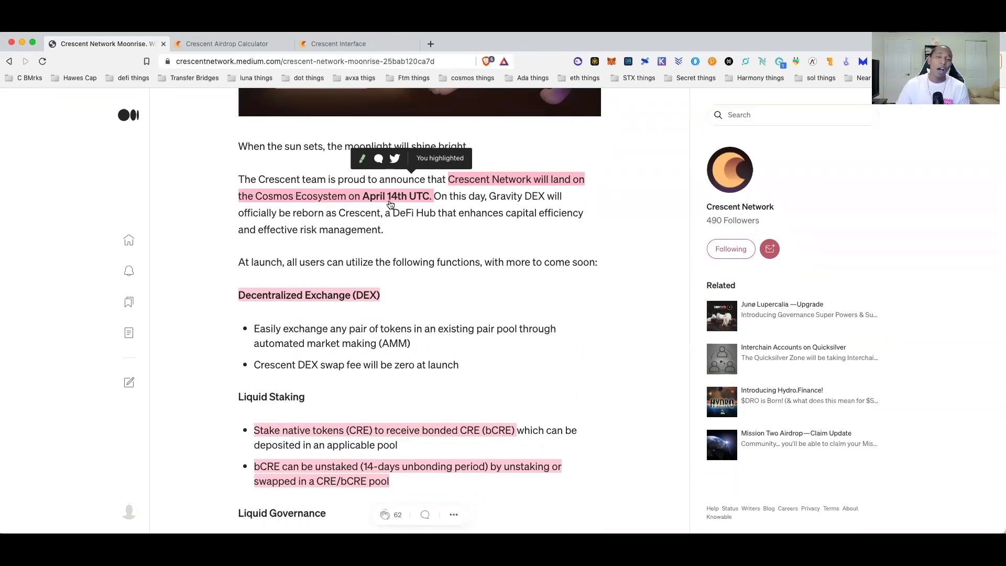
pyautogui.scroll(-5, 551, 303)
pyautogui.scroll(-3, 551, 304)
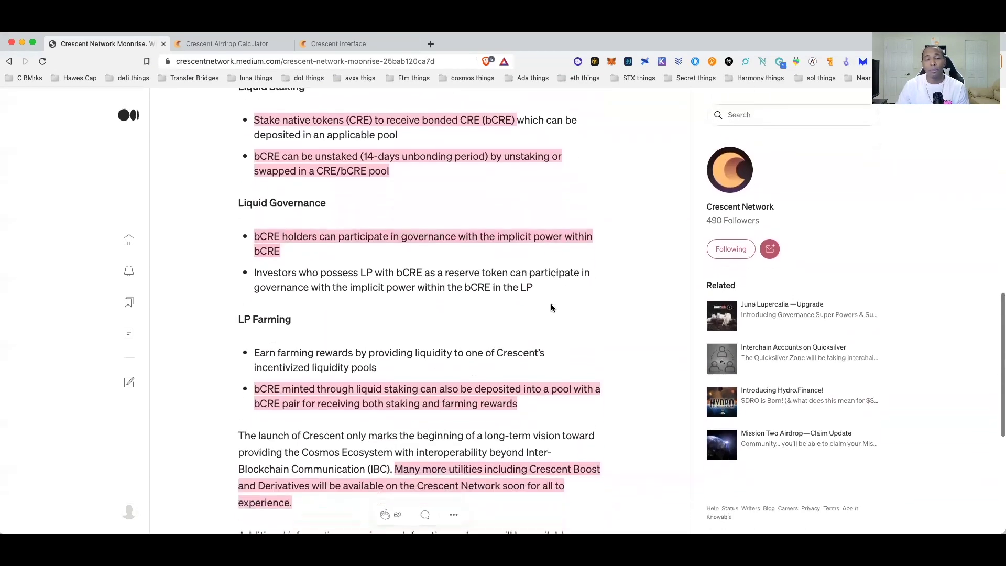
pyautogui.scroll(1, 552, 304)
pyautogui.scroll(-3, 551, 304)
pyautogui.scroll(-5, 551, 308)
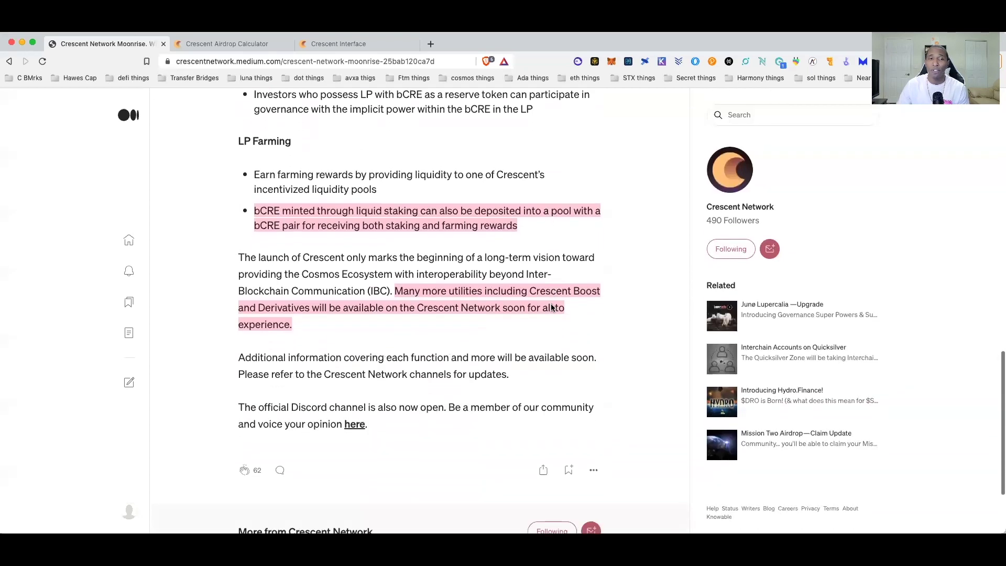
pyautogui.scroll(11, 551, 308)
pyautogui.scroll(-2, 551, 308)
pyautogui.scroll(-3, 551, 307)
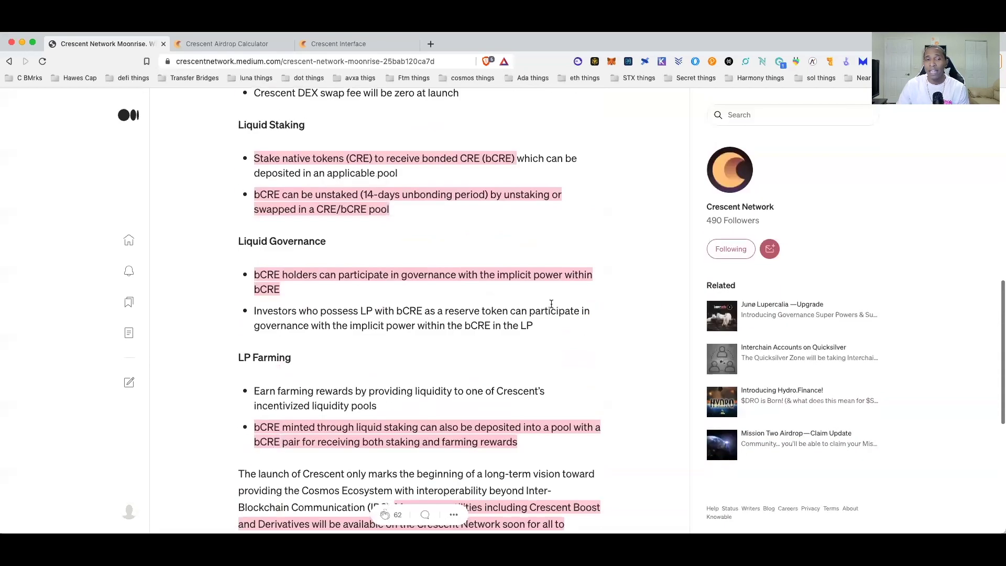
pyautogui.scroll(-2, 551, 304)
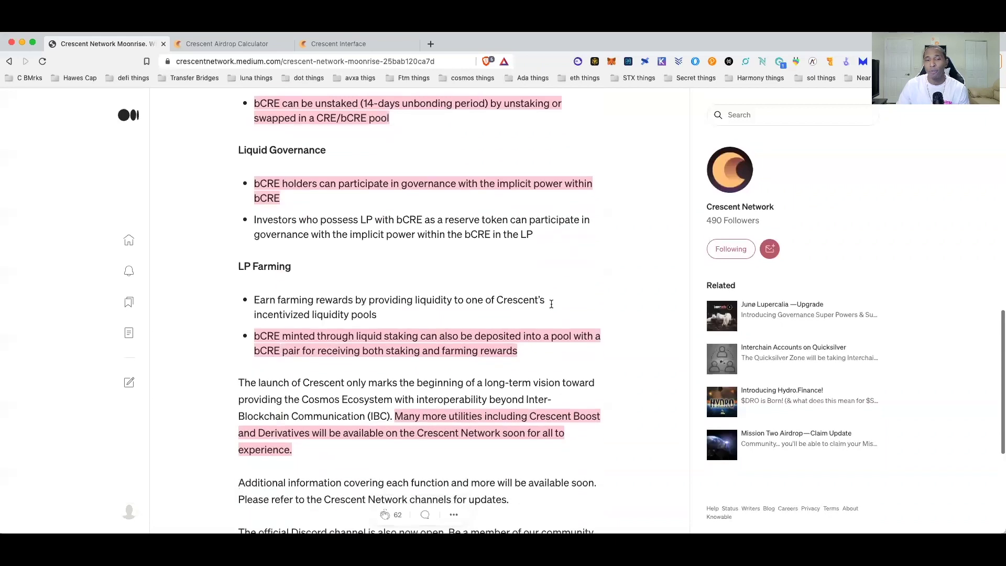
pyautogui.scroll(2, 552, 306)
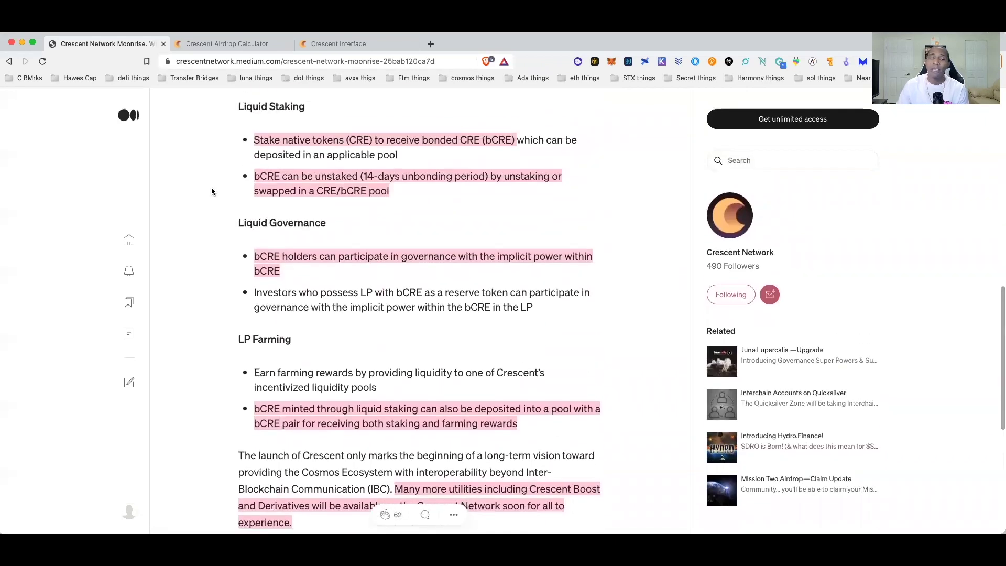
pyautogui.scroll(2, 456, 251)
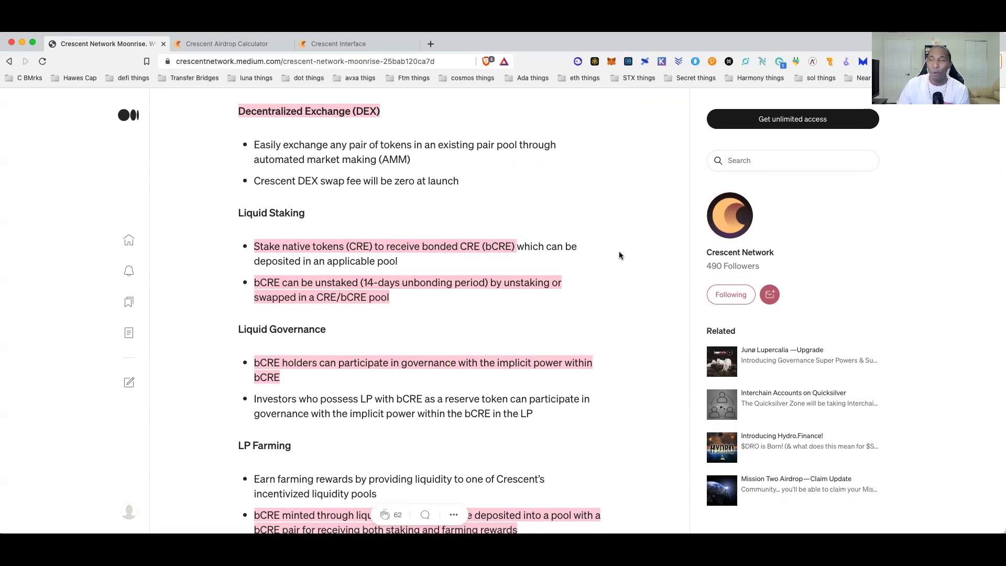
pyautogui.scroll(15, 618, 250)
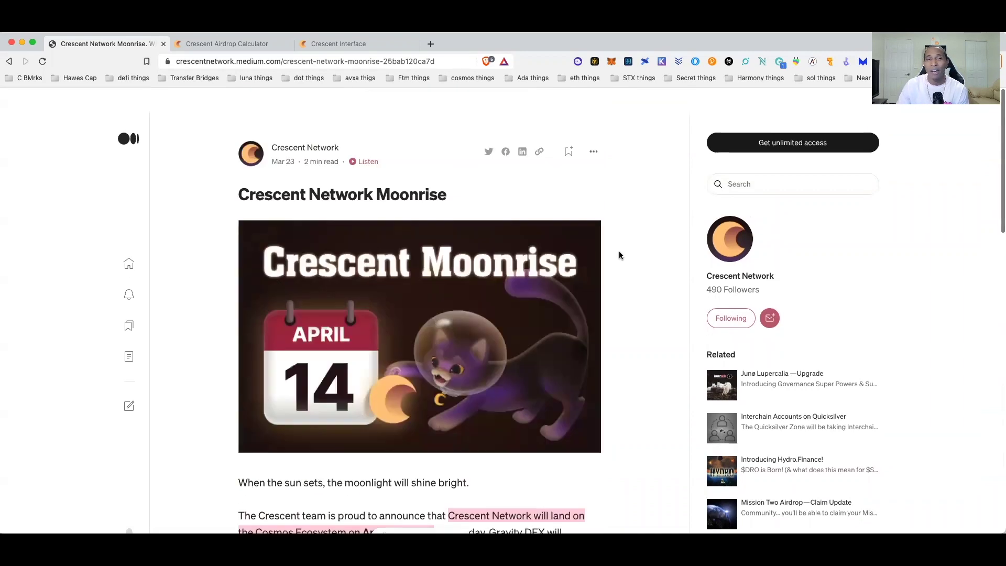
pyautogui.scroll(-1, 618, 253)
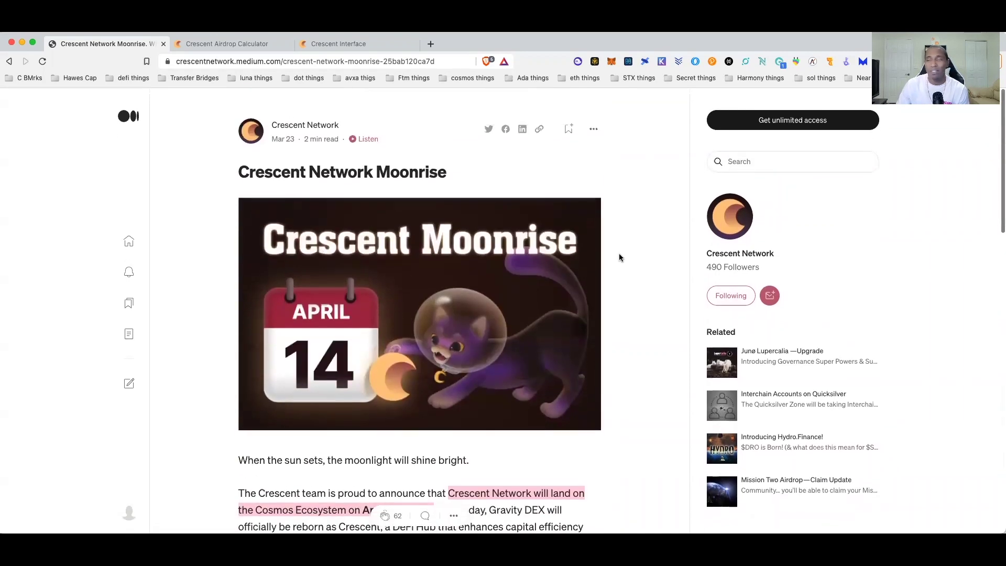
# Switch to the Crescent Airdrop Calculator showing the Cosmos hub snapshot at block #8902586.
pyautogui.click(220, 43)
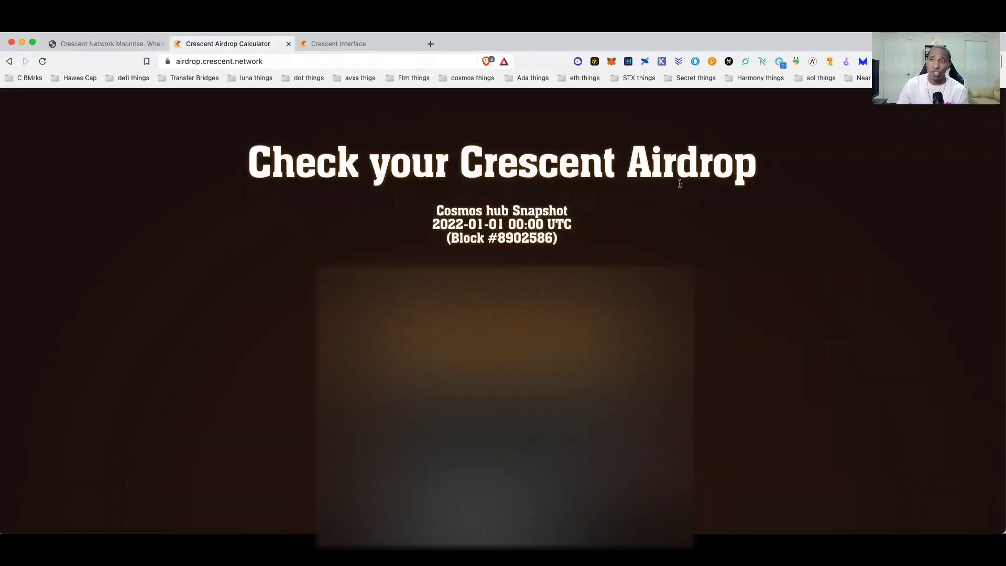
pyautogui.scroll(-5, 802, 254)
pyautogui.scroll(5, 802, 253)
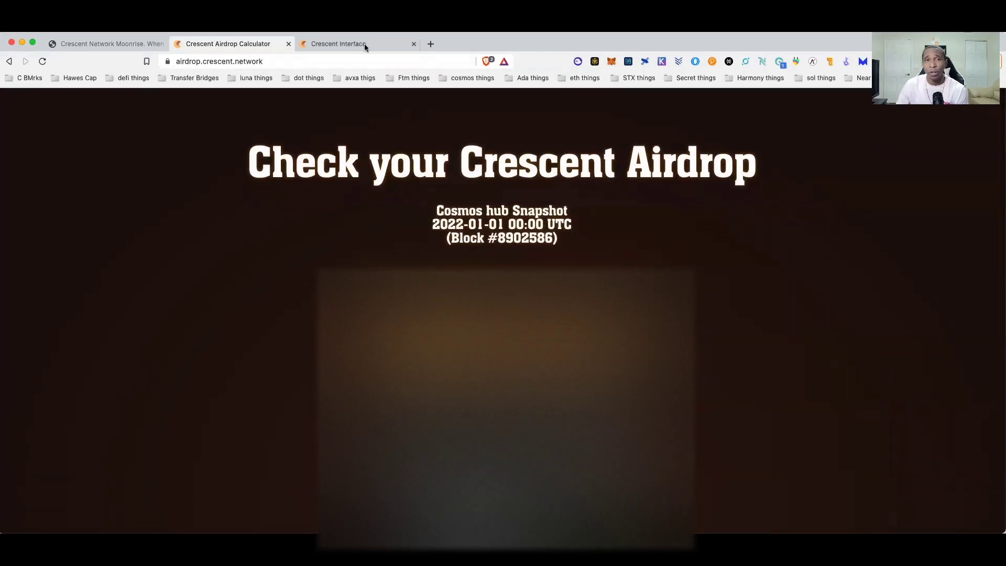
# Return to the Crescent testnet portfolio, then open the Swap page showing 297.451 CRE.
pyautogui.press('super+l')
pyautogui.click(344, 43)
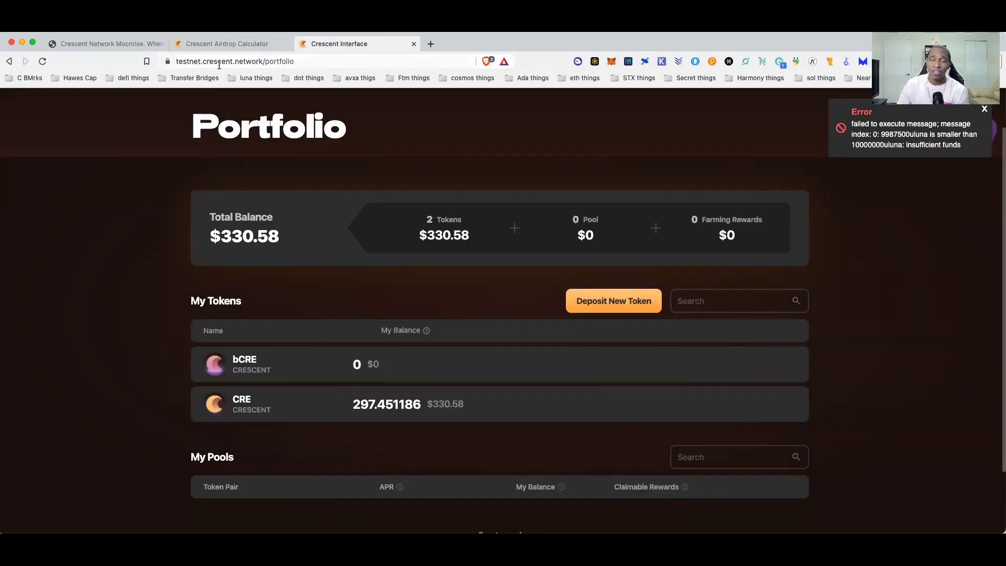
pyautogui.scroll(1, 304, 135)
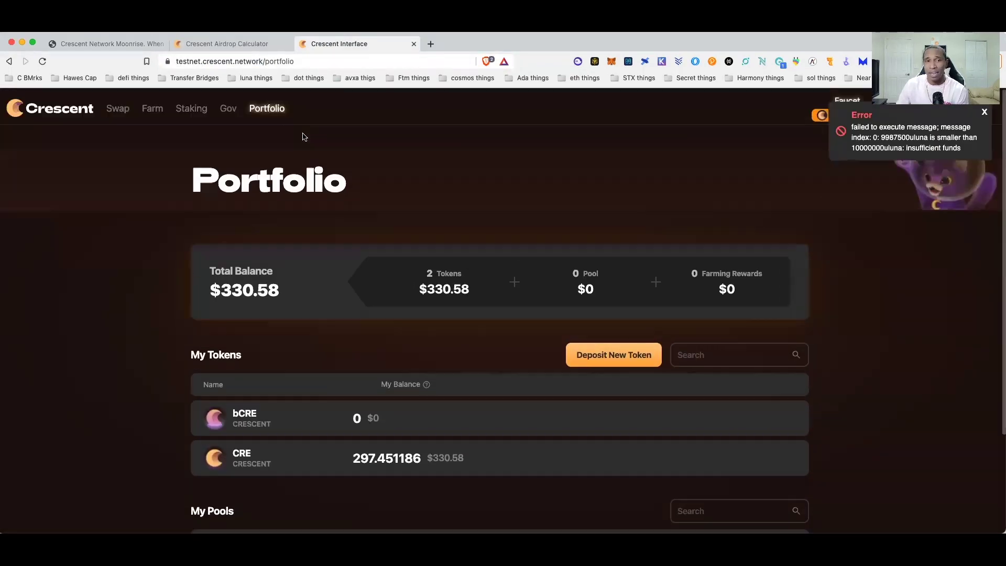
pyautogui.click(118, 106)
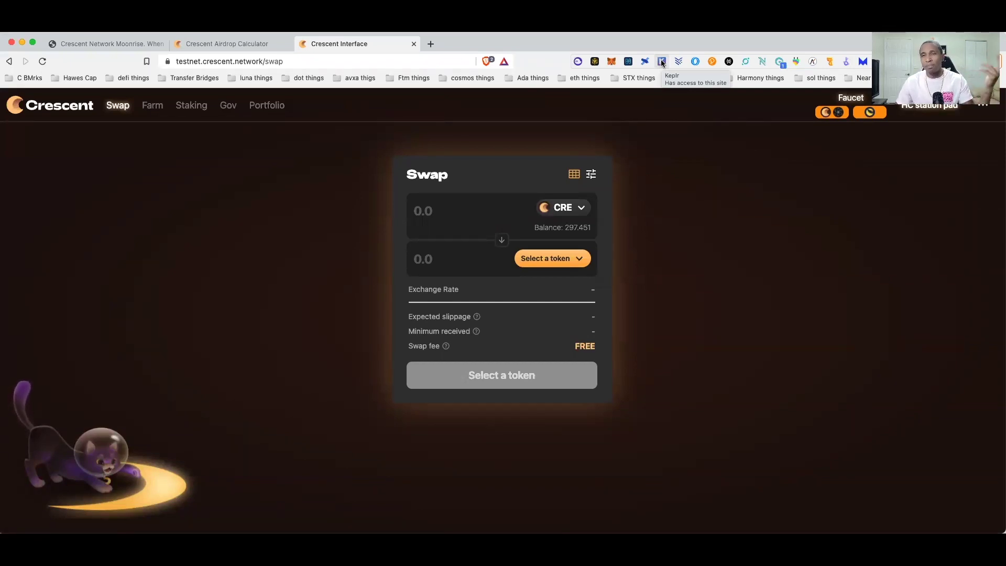
# Check the Keplr wallet, then open the Terra Testnet Faucet in a new tab.
pyautogui.click(661, 62)
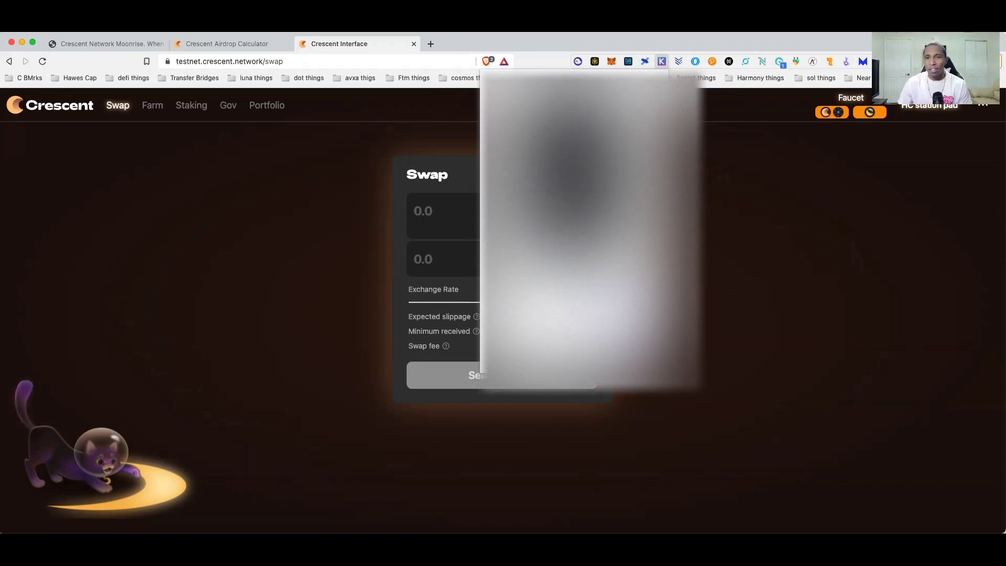
pyautogui.click(795, 227)
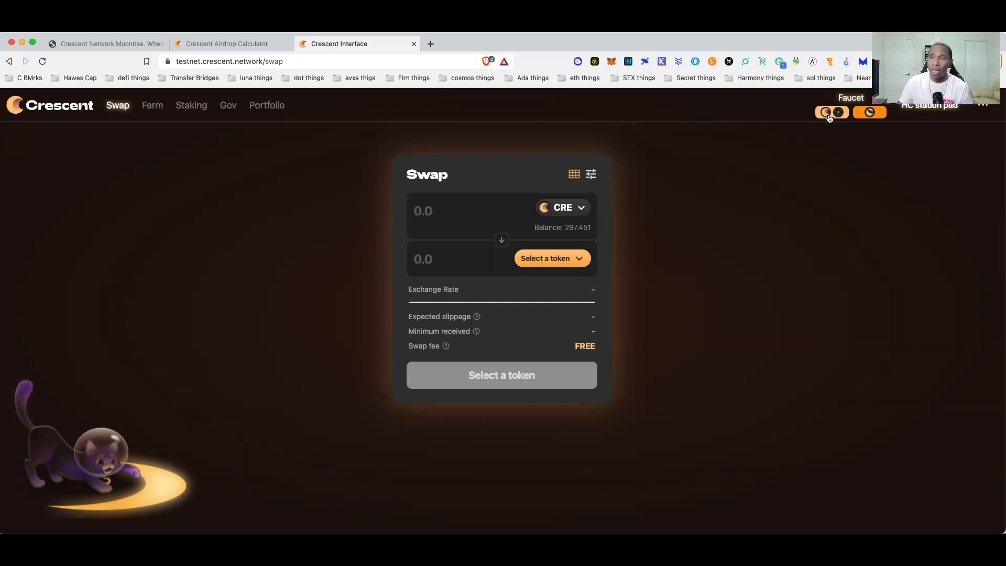
pyautogui.click(866, 112)
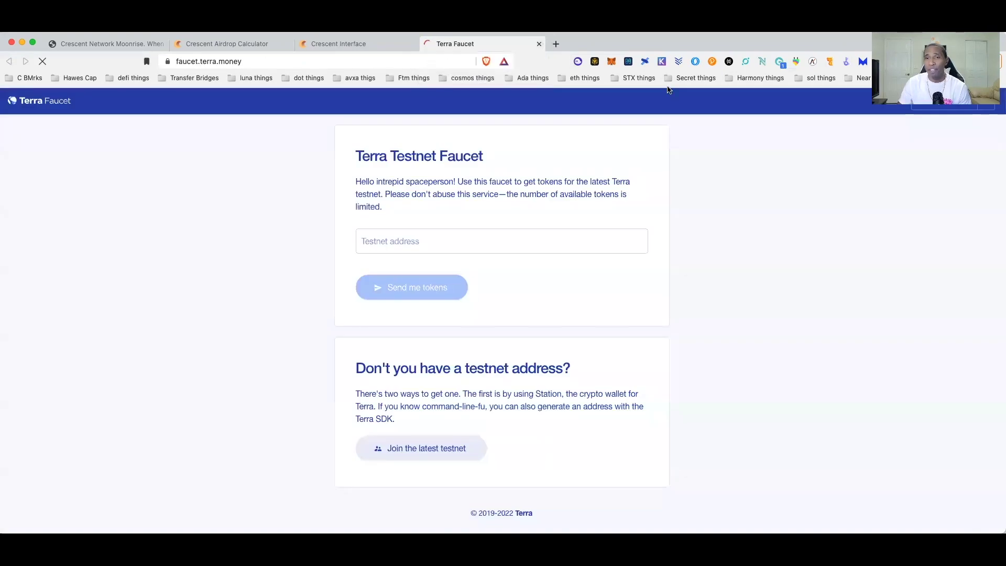
# Open the Terra Station wallet extension to get a testnet address for the faucet.
pyautogui.click(658, 63)
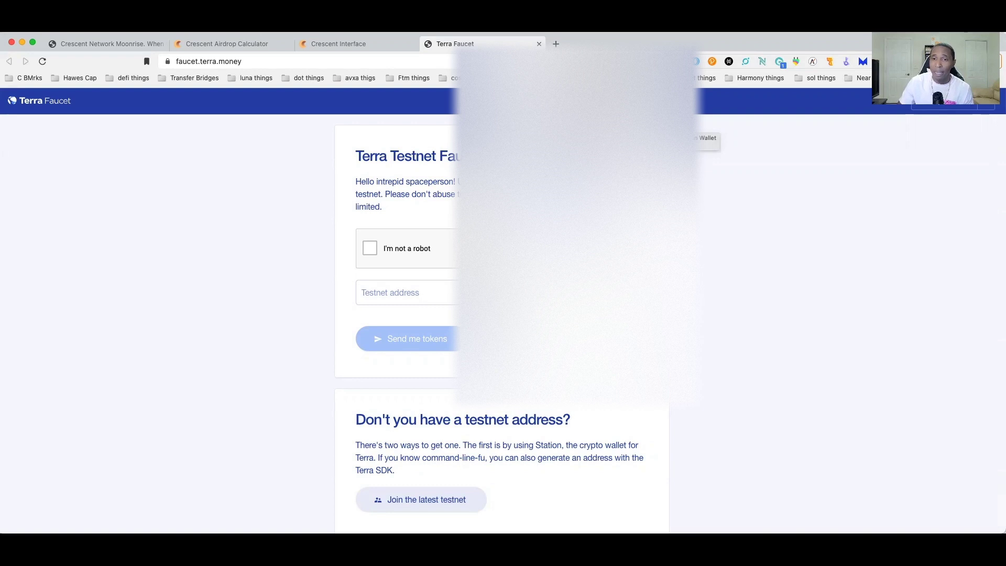
# Watch the Crescent Portfolio until the IBC deposit brings the total to $1,217.19 across 3 tokens.
pyautogui.click(351, 42)
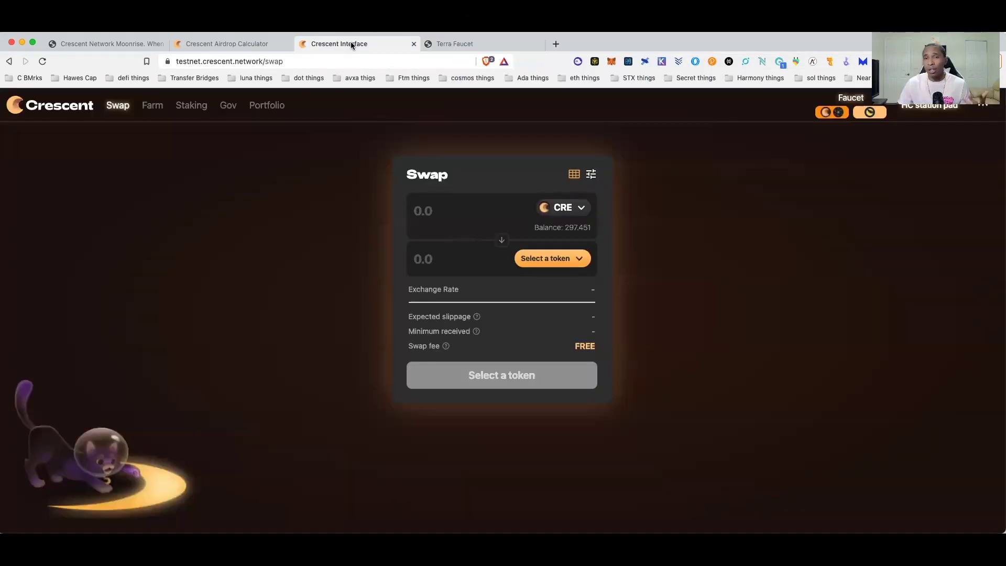
pyautogui.click(266, 105)
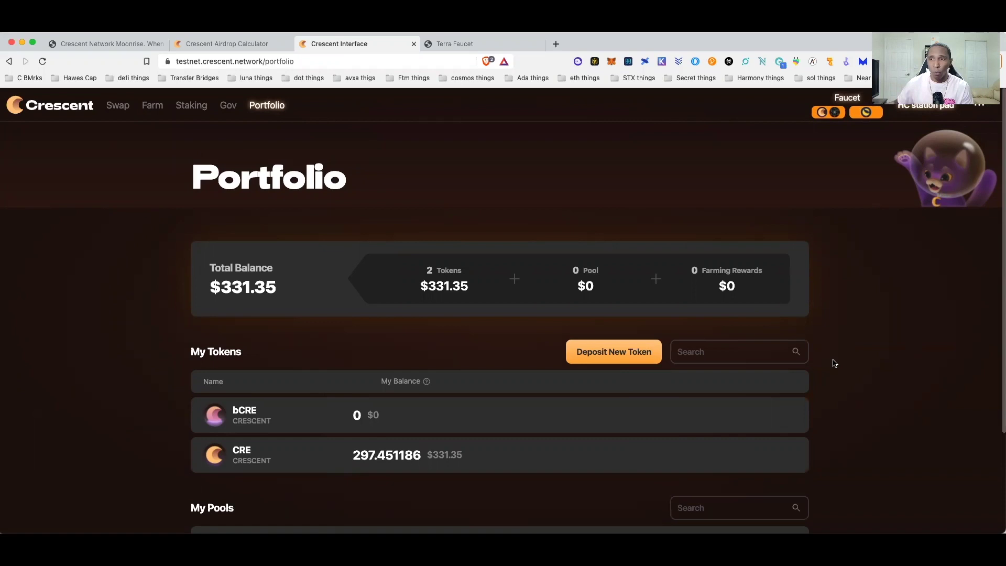
pyautogui.scroll(-3, 825, 361)
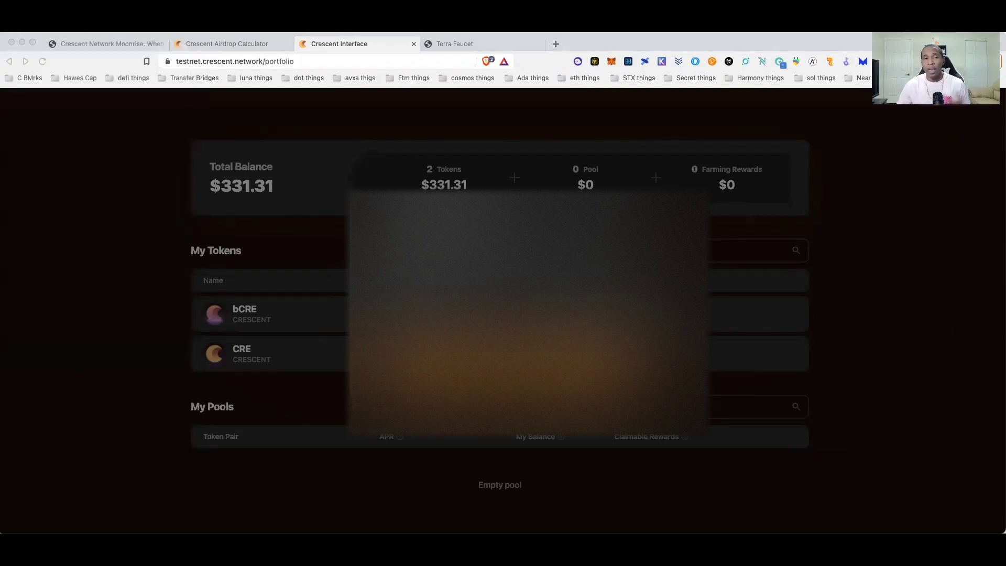
pyautogui.click(140, 335)
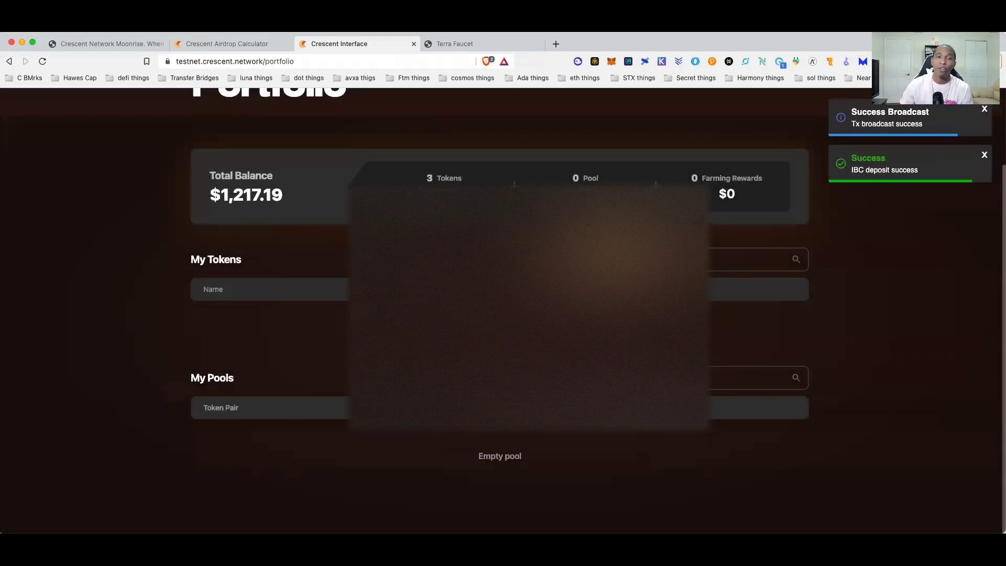
pyautogui.scroll(3, 400, 171)
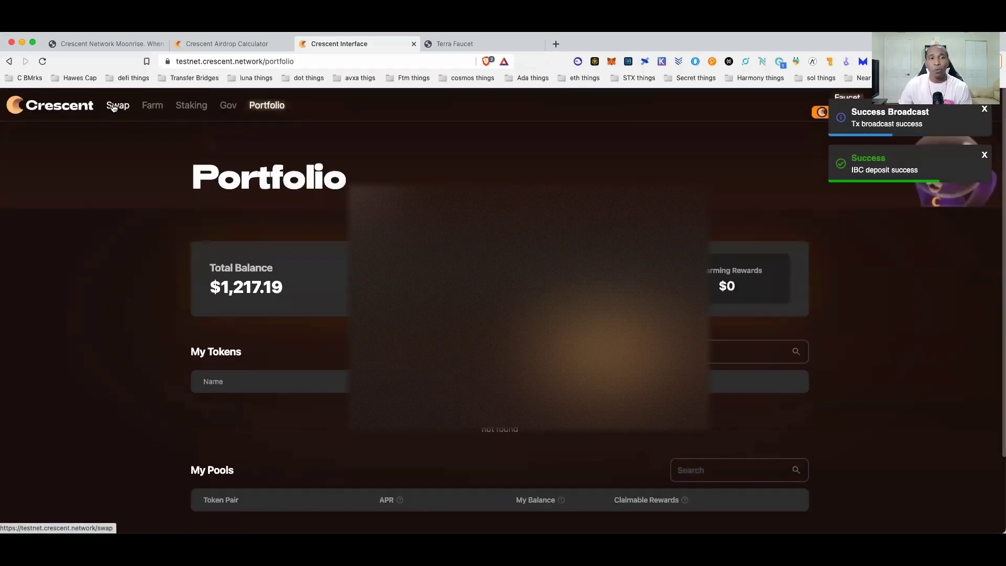
# Pick bCRE as the receive token and submit a 50 CRE swap for about 49.647 bCRE.
pyautogui.click(118, 106)
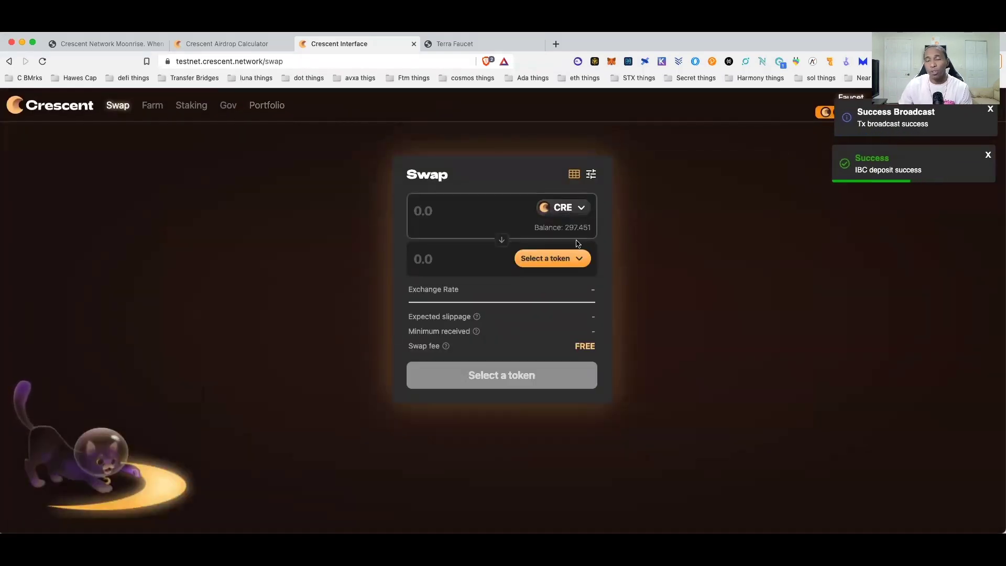
pyautogui.click(570, 259)
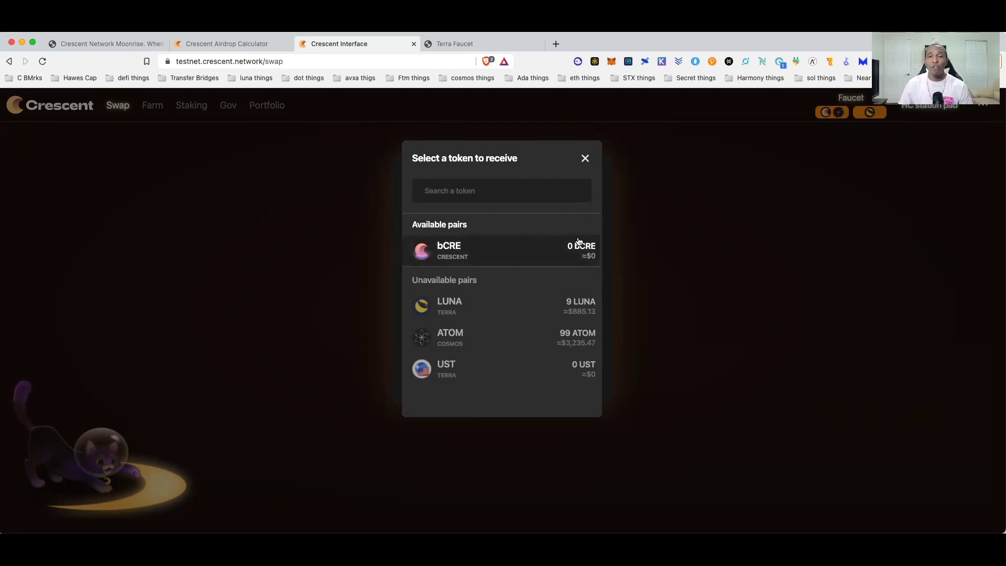
pyautogui.click(627, 184)
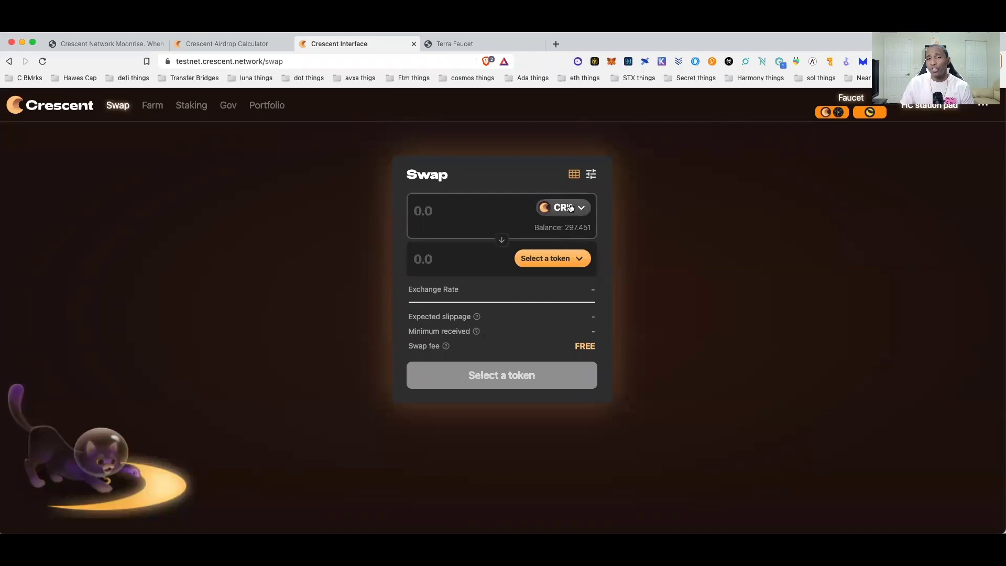
pyautogui.click(564, 258)
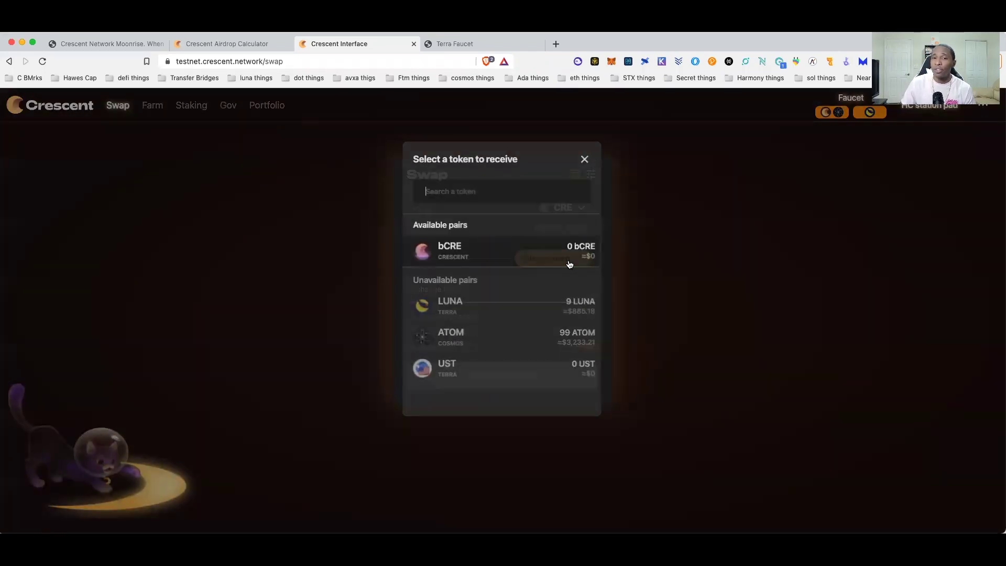
pyautogui.click(452, 250)
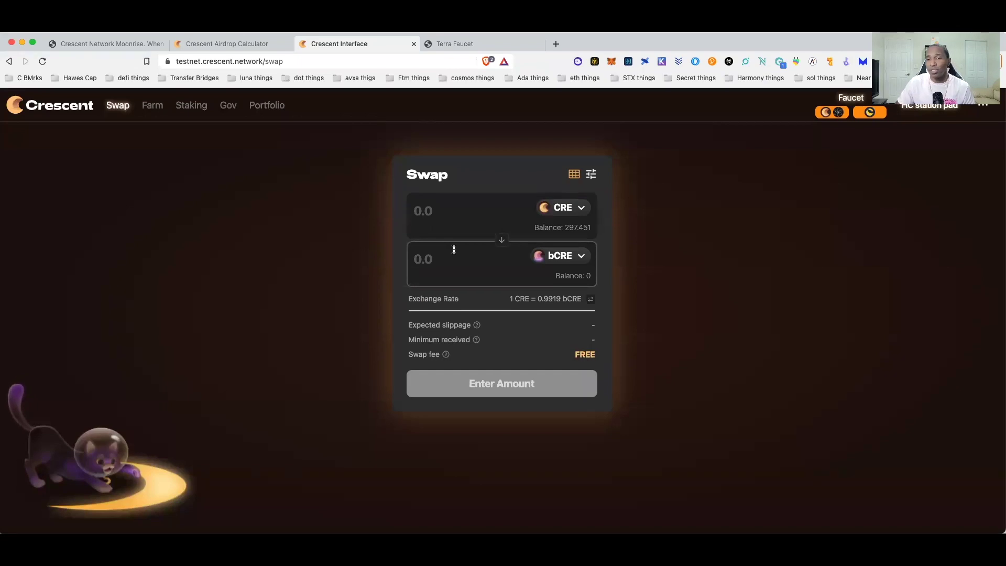
pyautogui.click(437, 212)
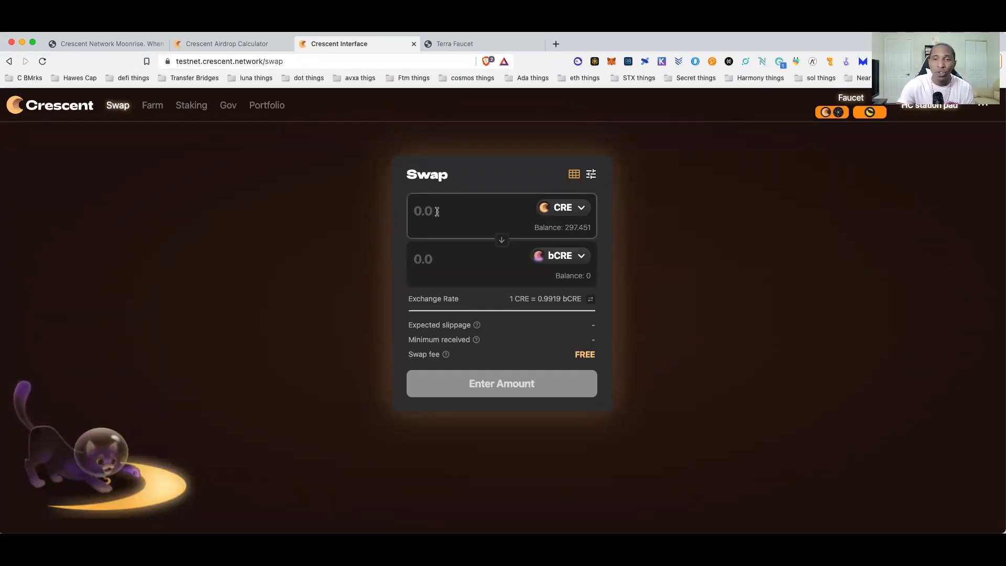
pyautogui.write('50')
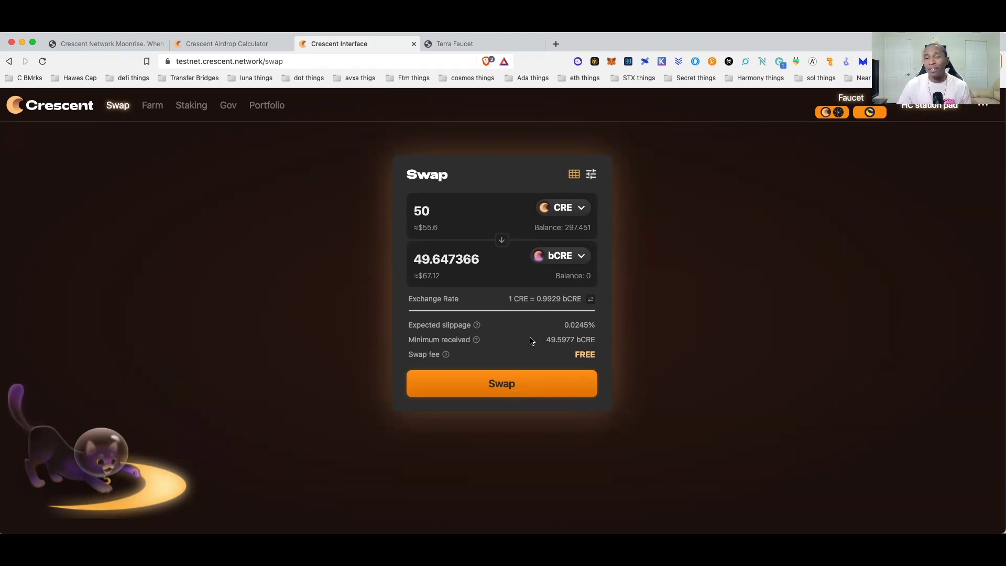
pyautogui.click(521, 382)
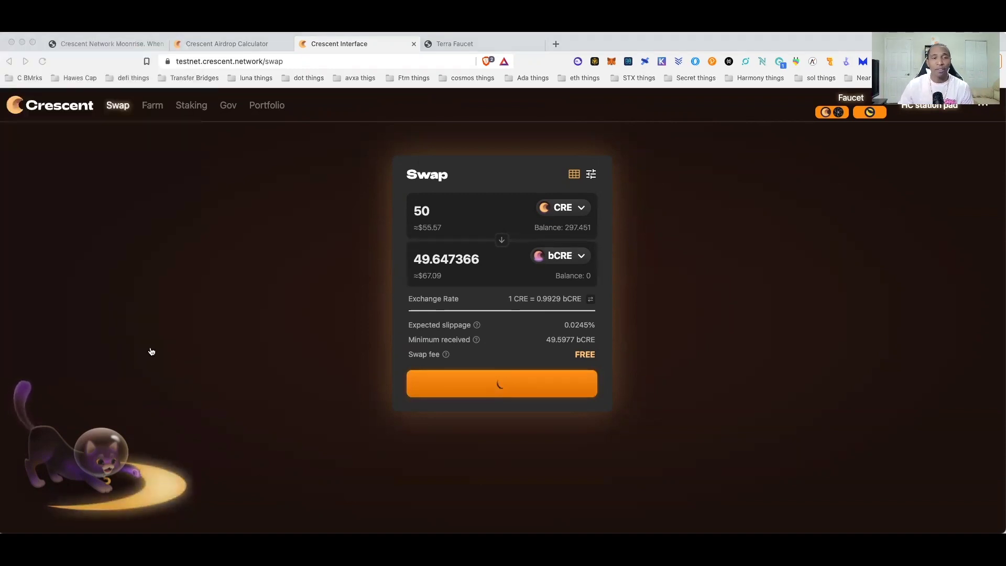
pyautogui.click(164, 343)
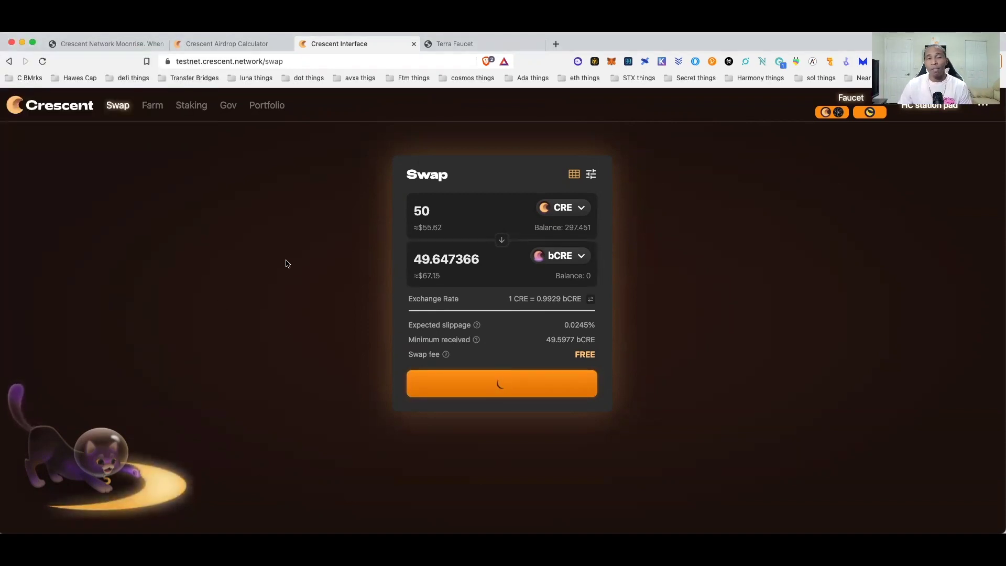
# Stake 75 CRE on the Staking page, receiving 61.685194 bCRE.
pyautogui.click(186, 110)
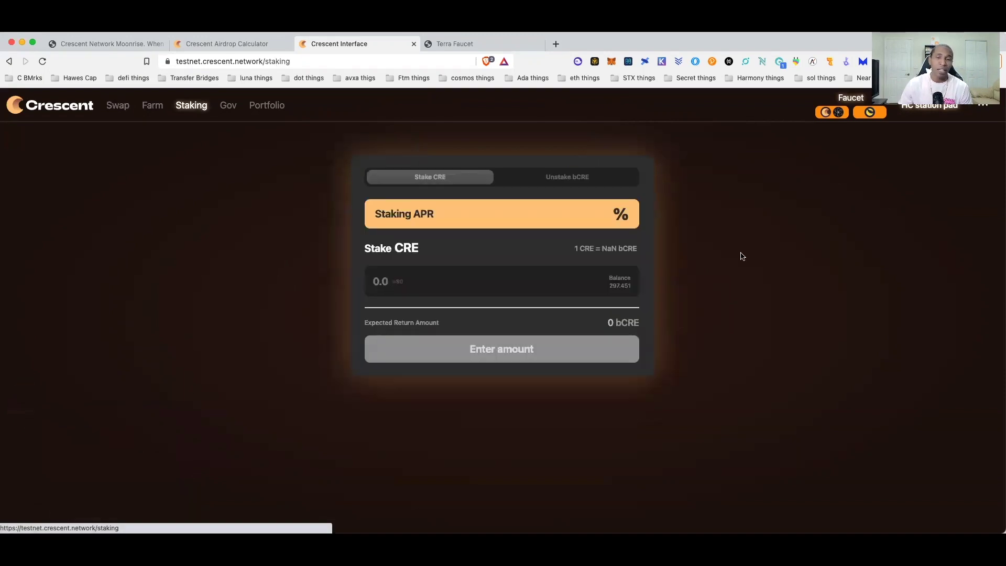
pyautogui.click(450, 282)
pyautogui.write('75')
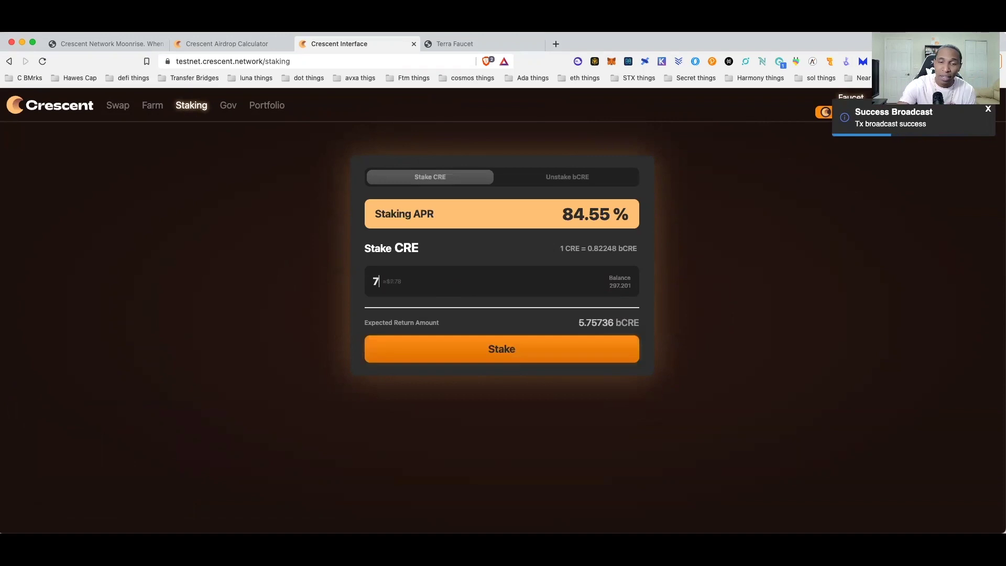
pyautogui.click(523, 347)
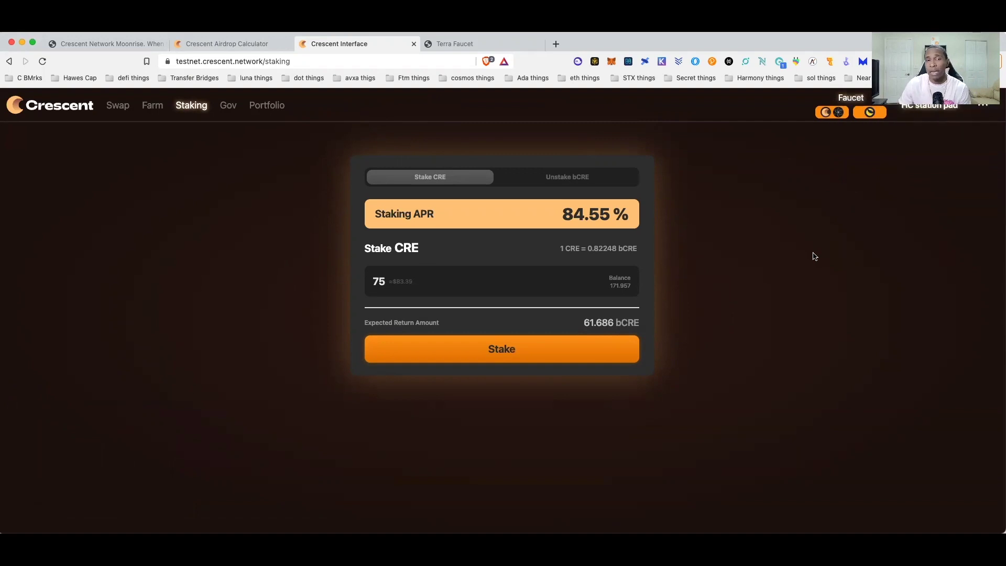
pyautogui.click(118, 107)
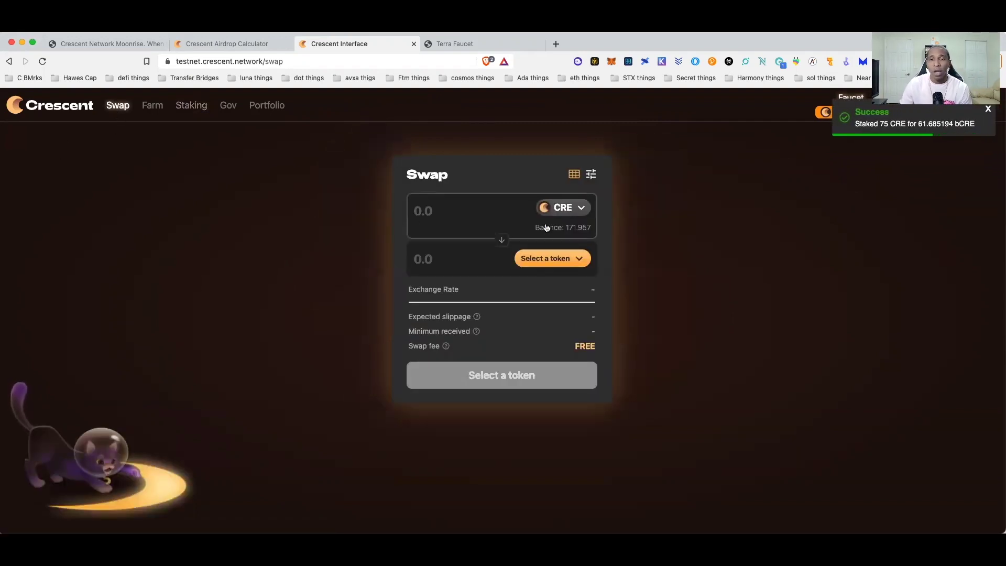
# Swap 20 ATOM for 296.2 UST.
pyautogui.click(564, 208)
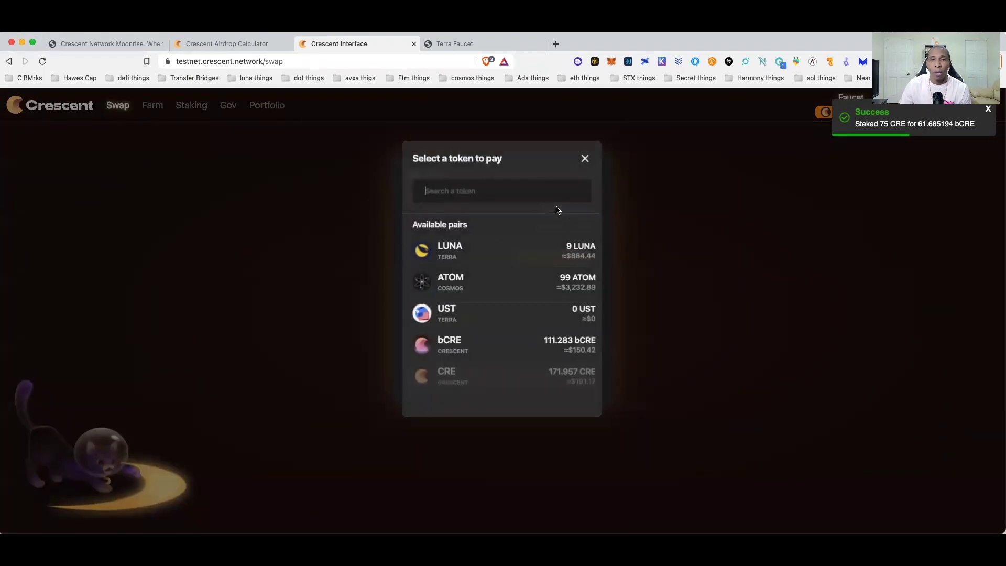
pyautogui.click(479, 284)
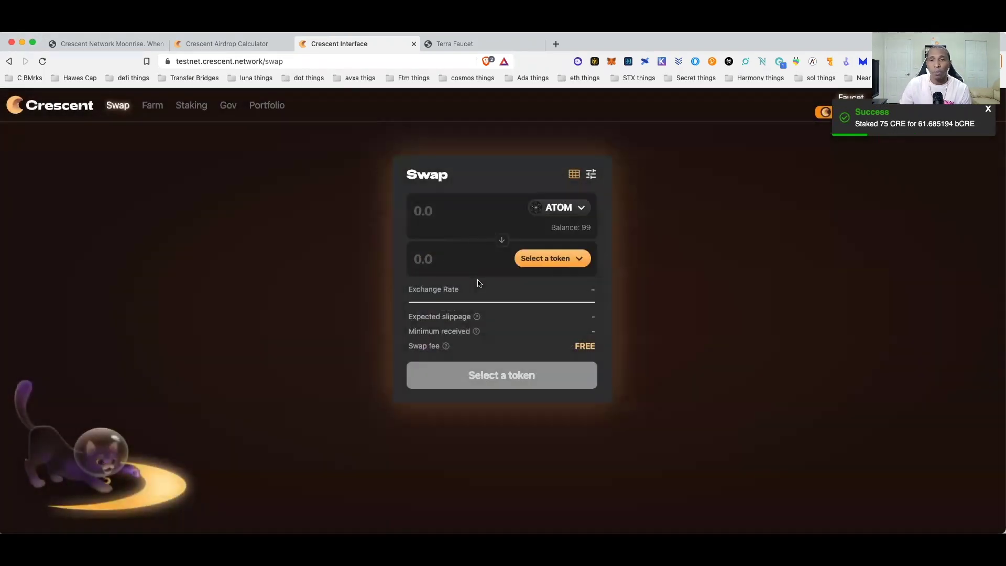
pyautogui.click(556, 256)
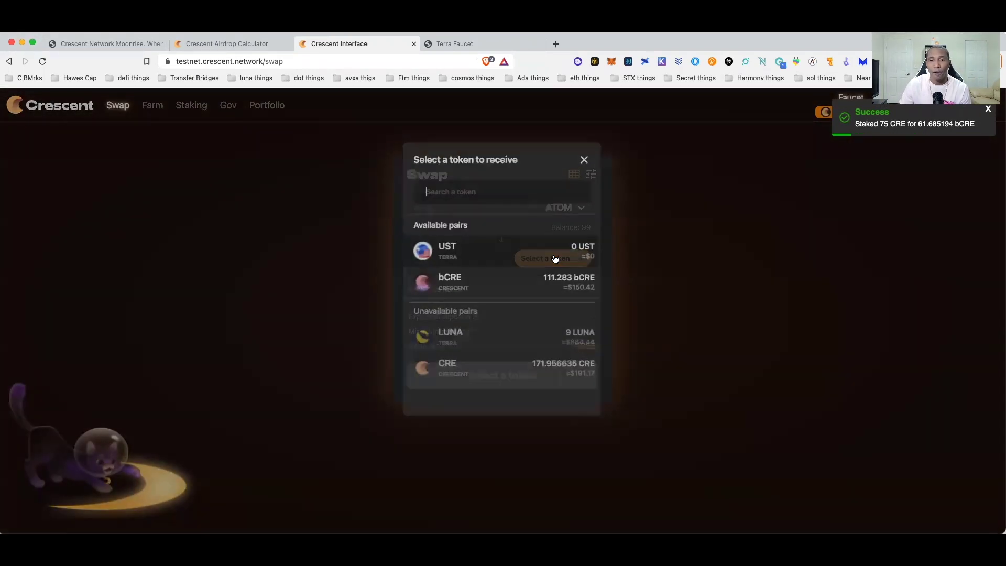
pyautogui.click(485, 259)
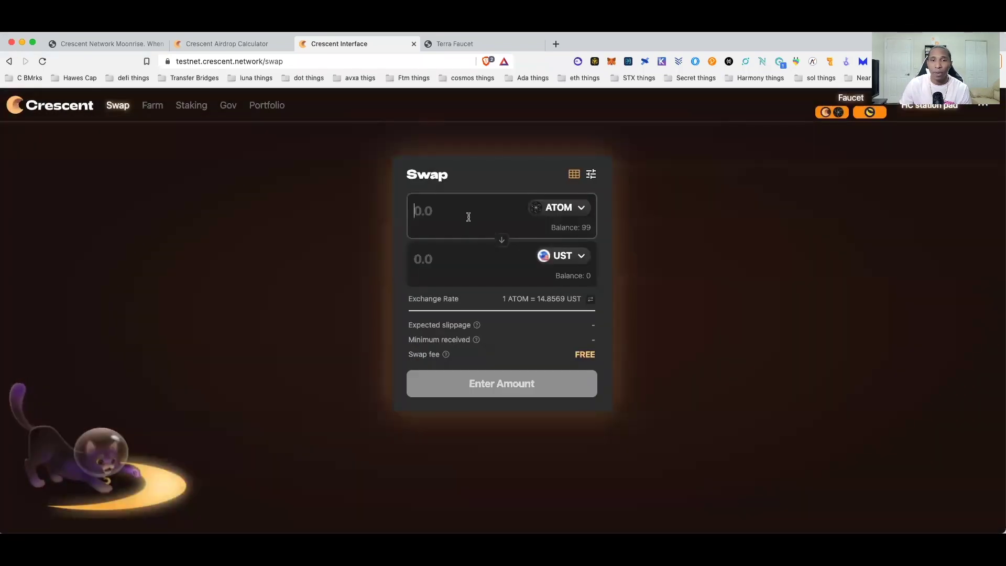
pyautogui.write('20')
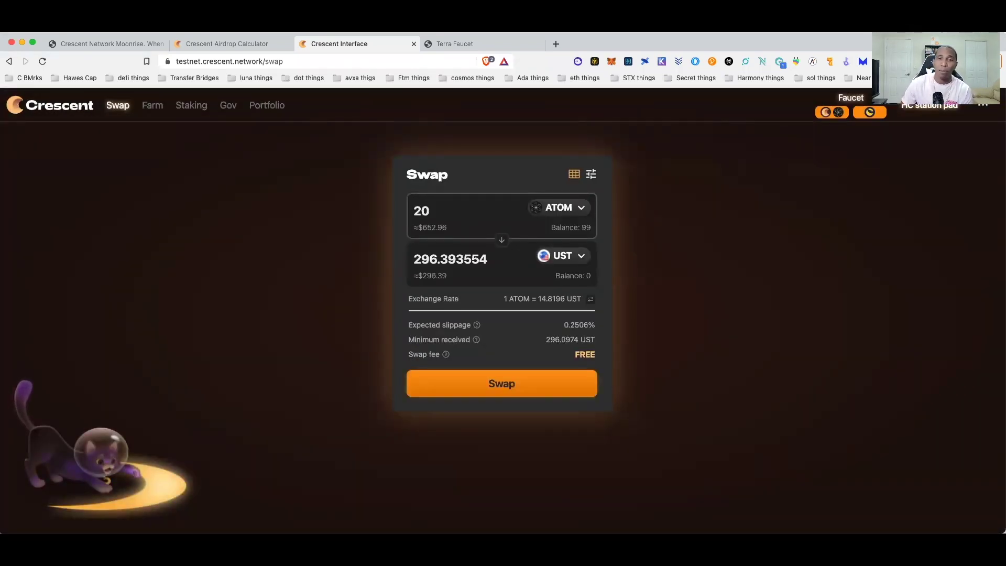
pyautogui.click(484, 382)
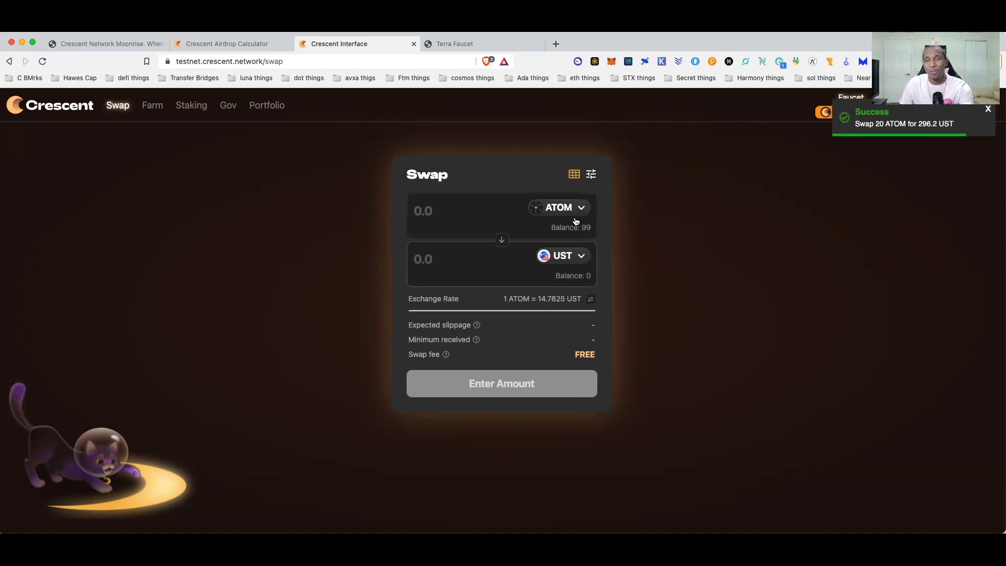
# Change the pay token to LUNA, leaving the receive token unchanged.
pyautogui.click(558, 208)
pyautogui.click(476, 257)
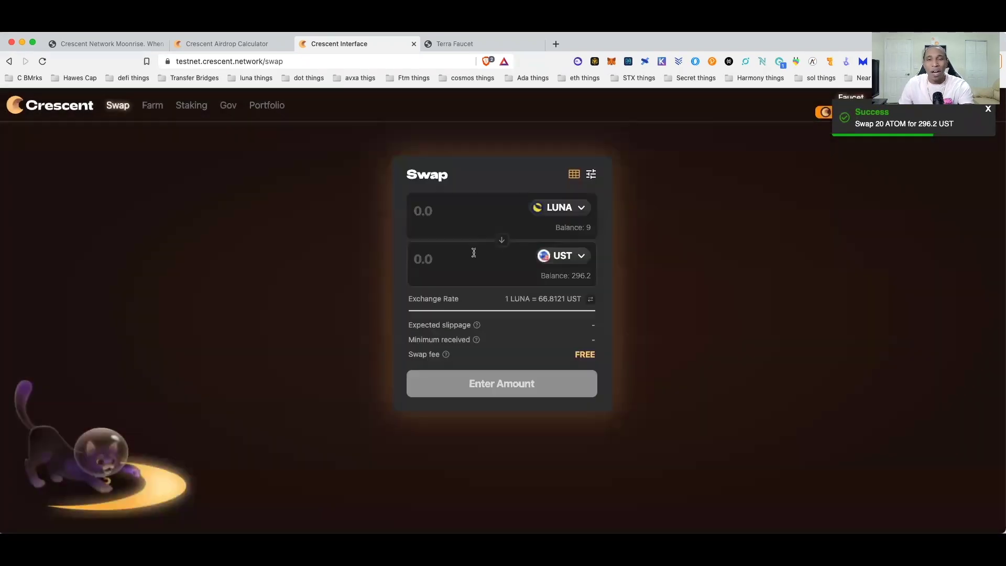
pyautogui.click(582, 257)
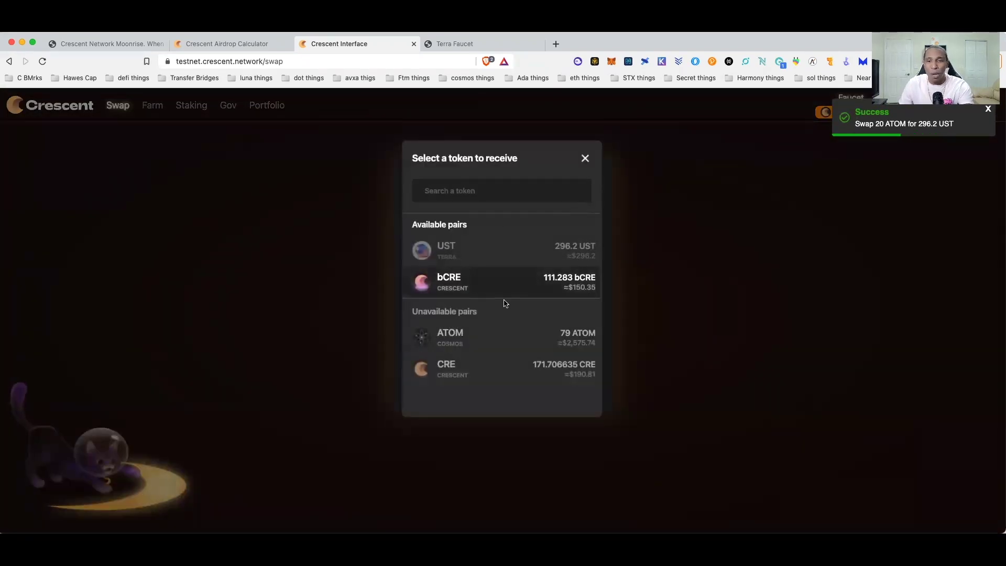
pyautogui.click(585, 158)
# Deposit 60 bCRE plus 60.486683 CRE into the bCRE-CRE pool from the Farm page.
pyautogui.click(152, 110)
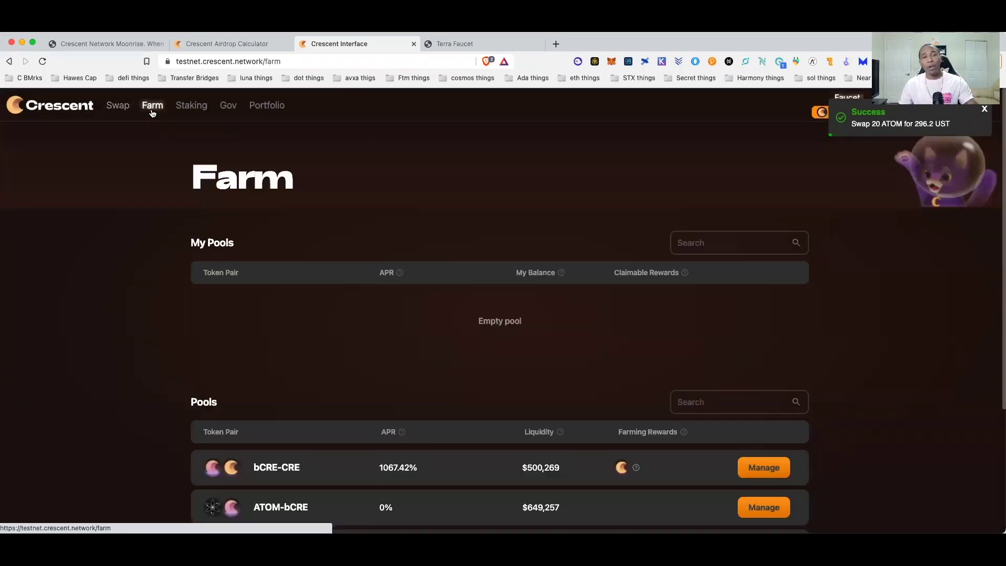
pyautogui.scroll(-4, 737, 242)
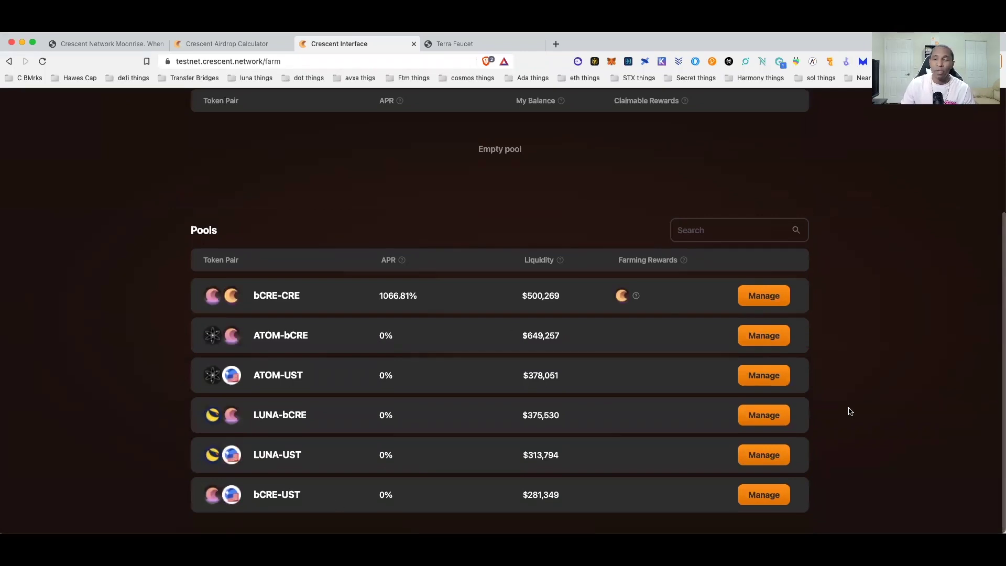
pyautogui.scroll(1, 864, 399)
pyautogui.scroll(-1, 864, 399)
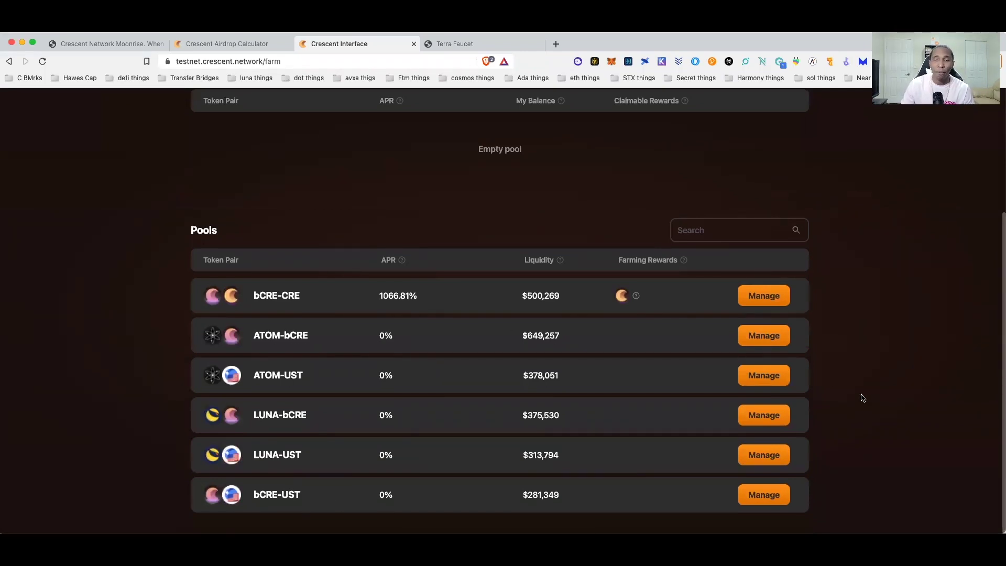
pyautogui.click(772, 301)
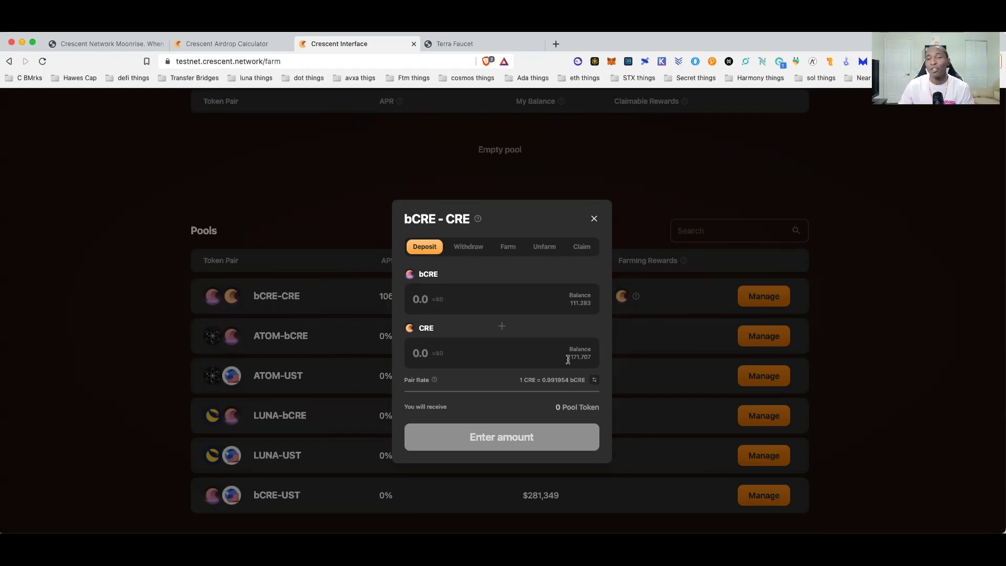
pyautogui.click(576, 306)
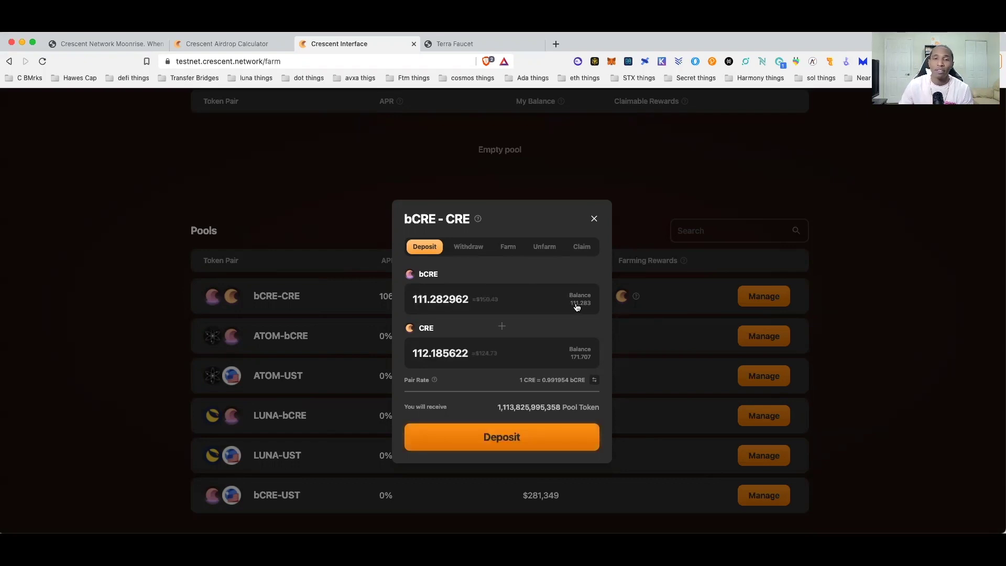
pyautogui.moveTo(411, 300); pyautogui.dragTo(608, 324)
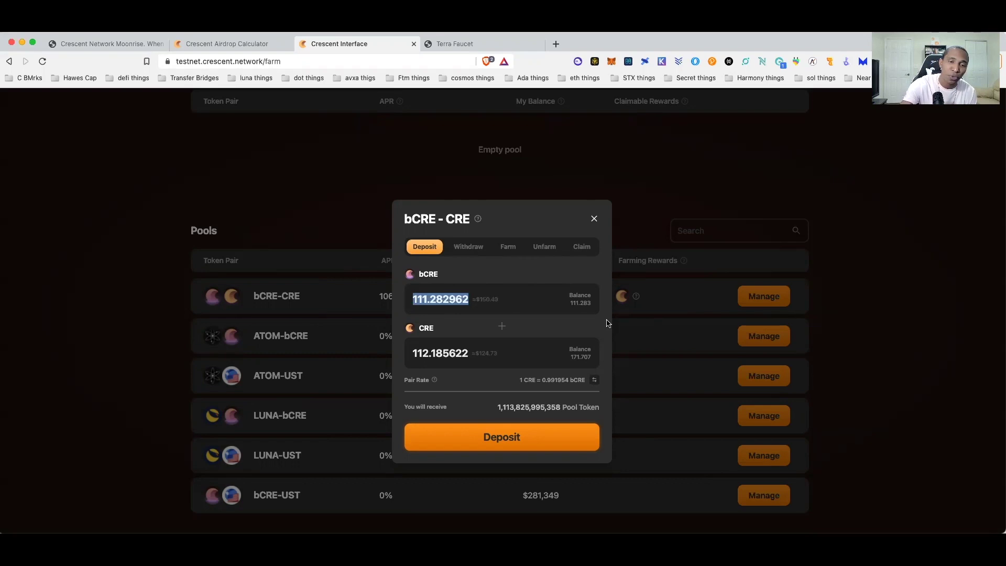
pyautogui.write('60')
pyautogui.click(537, 443)
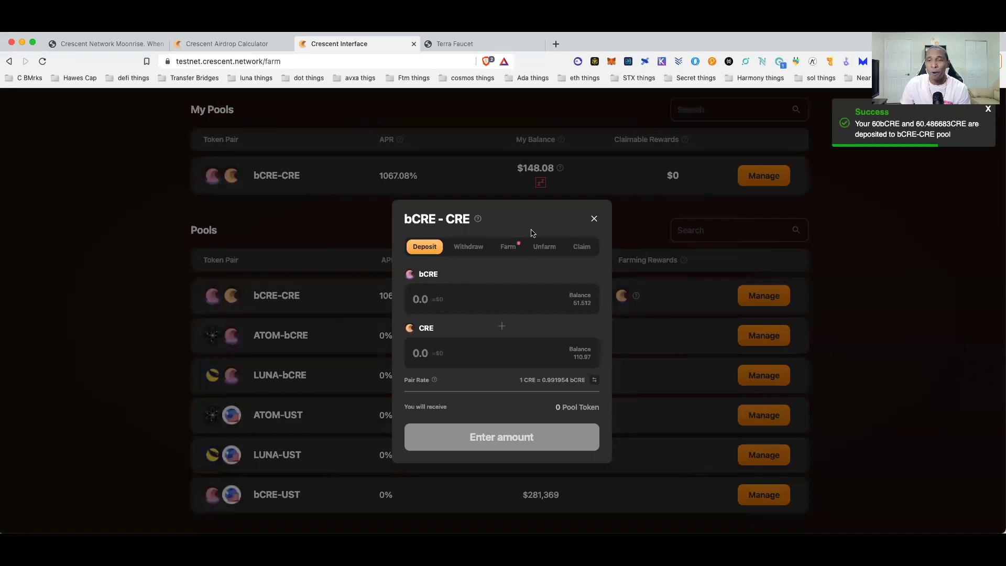
pyautogui.click(593, 218)
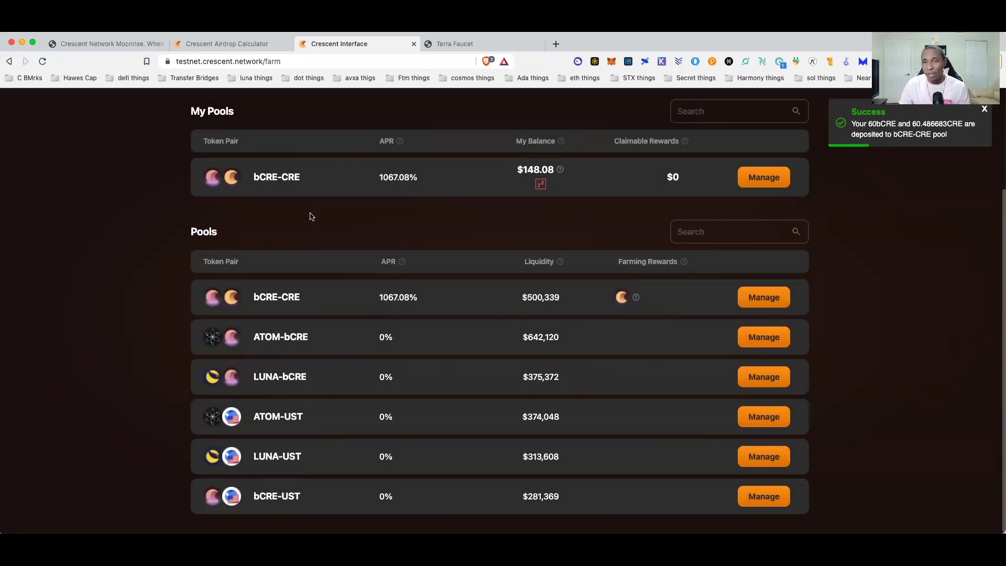
# Farm 100% of the bCRE-CRE pool tokens ($147.95) from My Pools.
pyautogui.scroll(1, 312, 216)
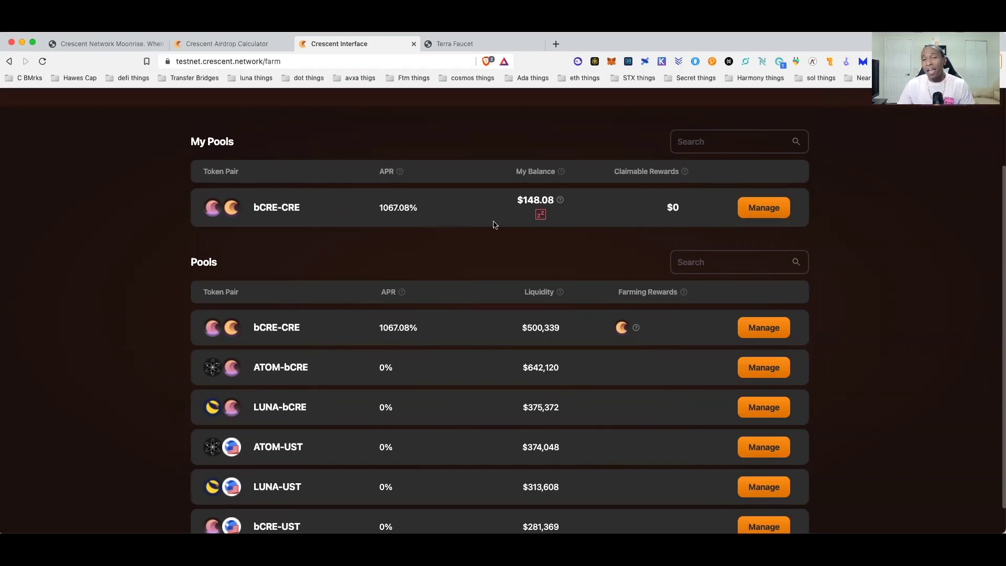
pyautogui.moveTo(540, 218)
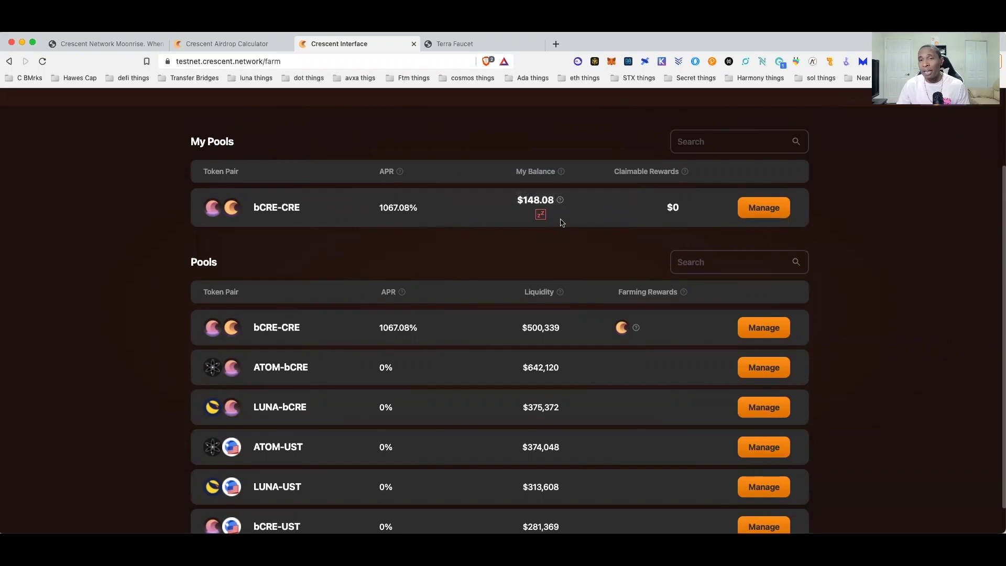
pyautogui.click(764, 209)
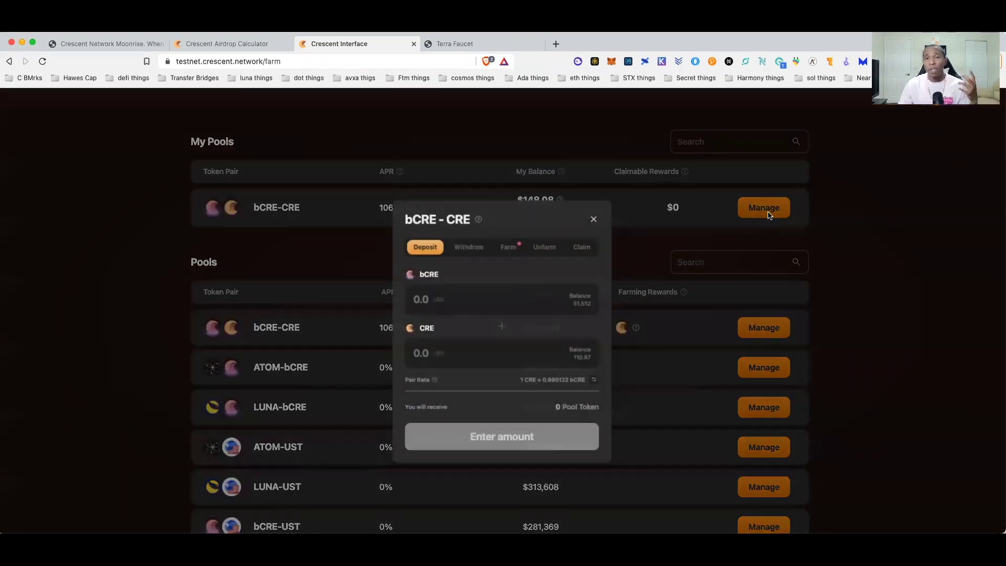
pyautogui.click(503, 247)
pyautogui.click(544, 278)
pyautogui.click(536, 357)
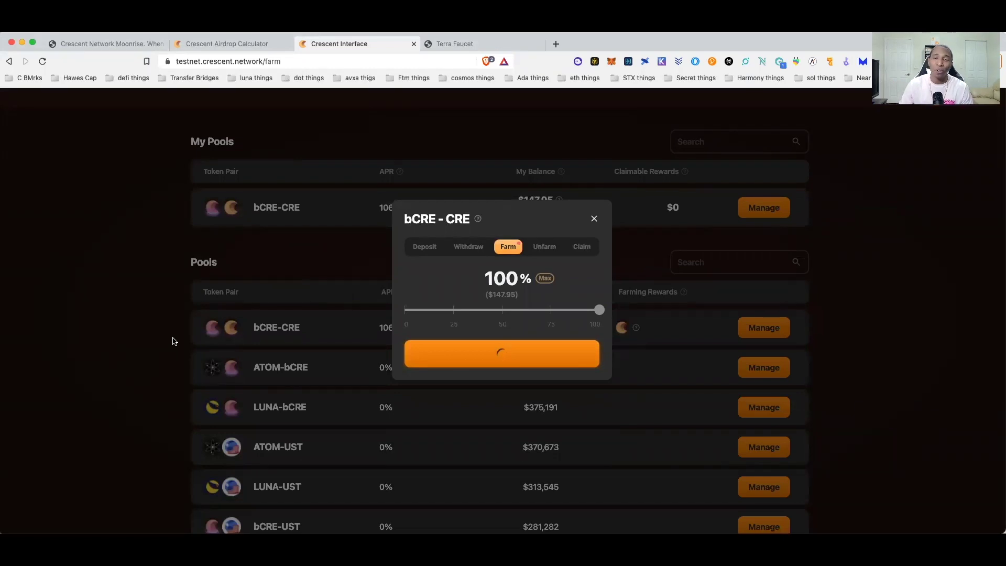
pyautogui.click(592, 218)
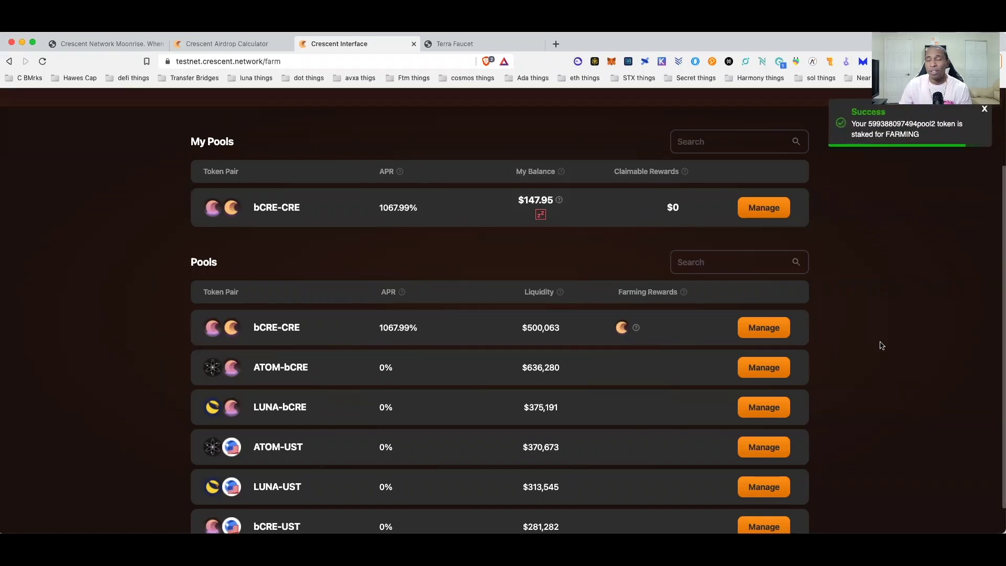
pyautogui.scroll(-1, 882, 345)
pyautogui.scroll(5, 881, 345)
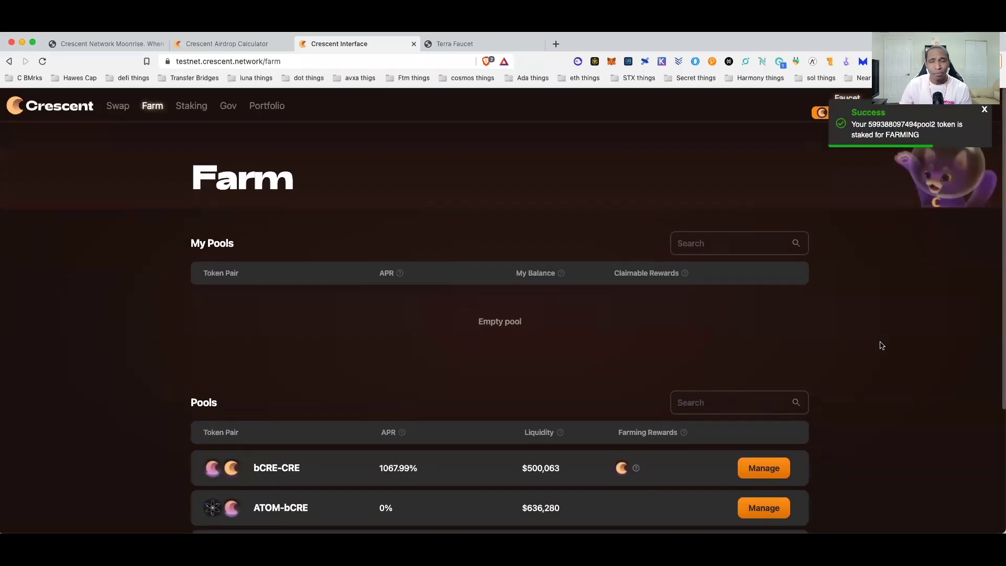
pyautogui.moveTo(541, 317)
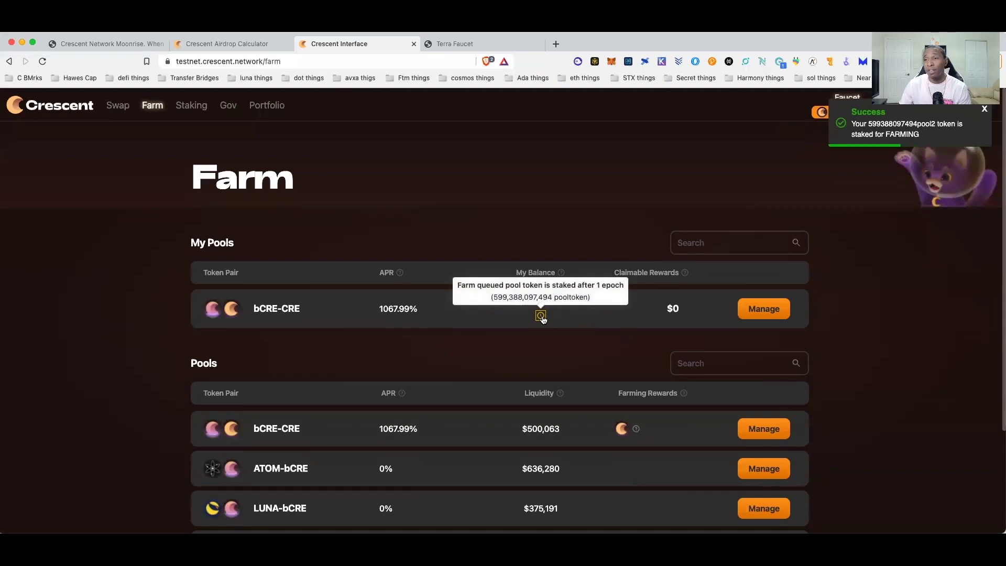
pyautogui.scroll(-3, 925, 425)
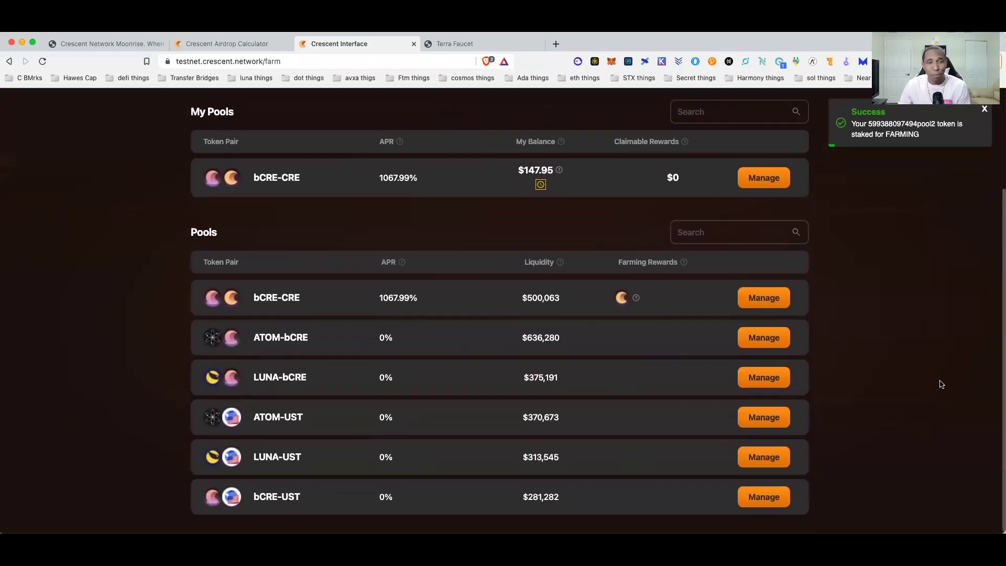
# Deposit the full 296.2 UST with matching ATOM into the ATOM-UST pool.
pyautogui.click(773, 428)
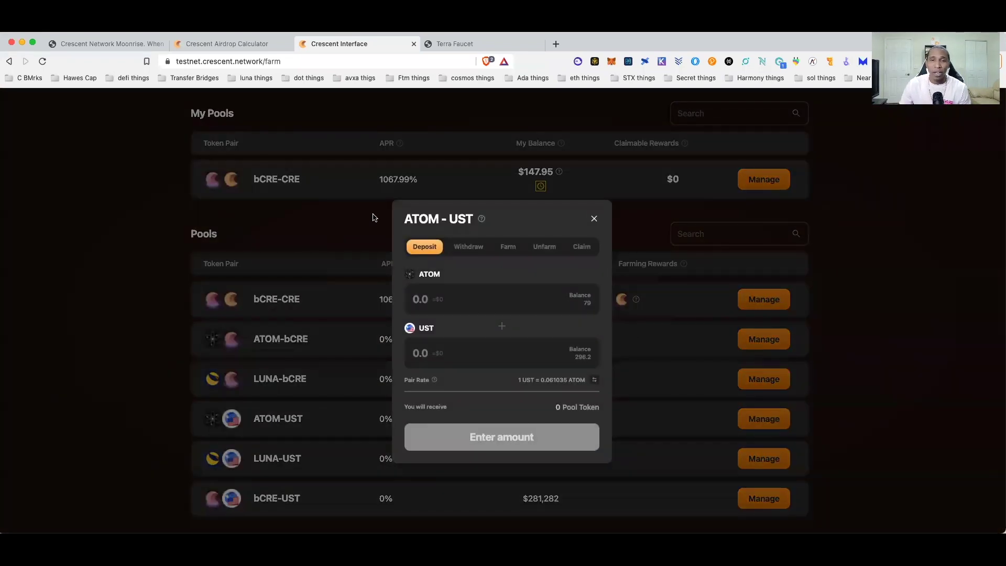
pyautogui.click(579, 360)
pyautogui.click(501, 438)
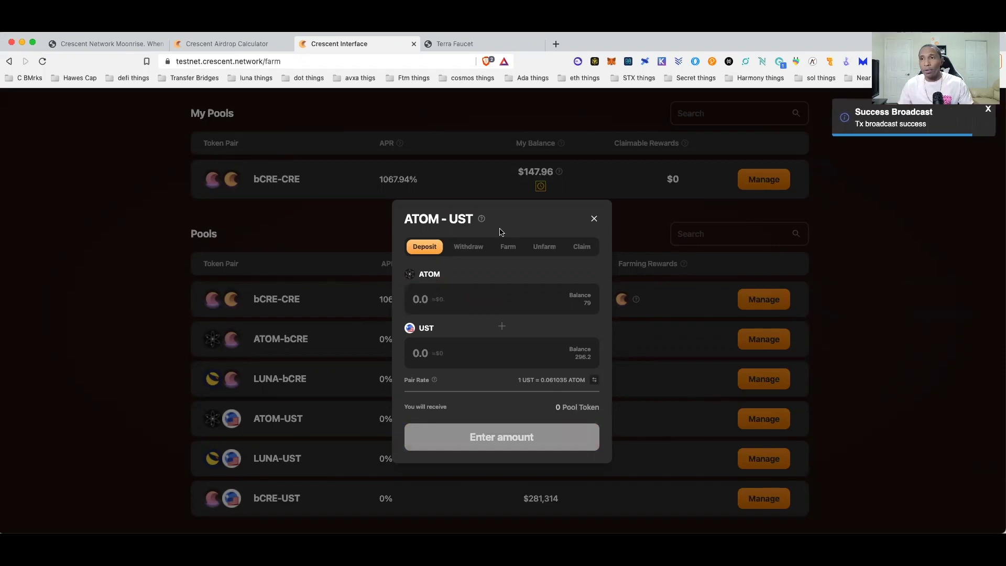
# Farm 100% of the resulting ATOM-UST pool tokens, worth $852.98.
pyautogui.click(508, 250)
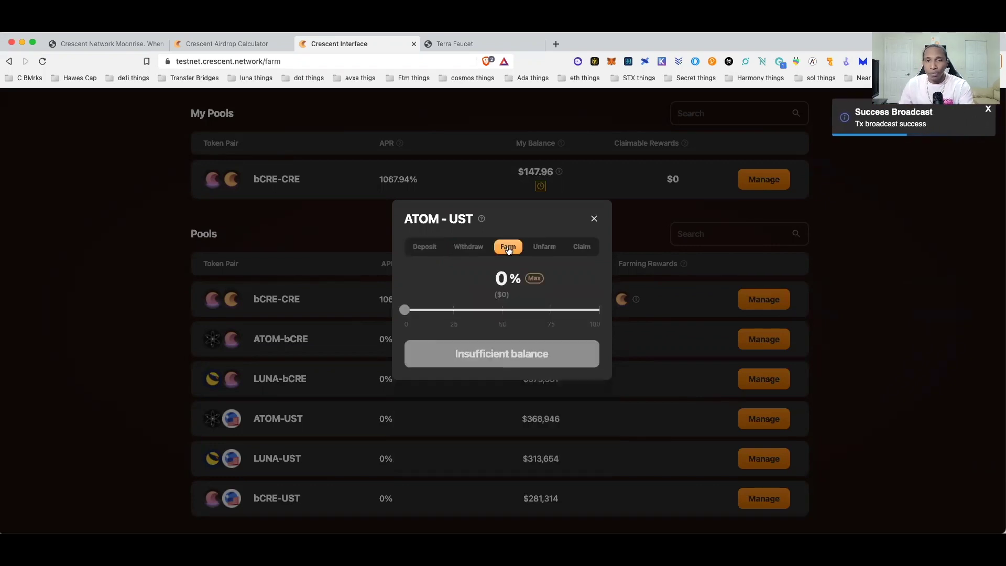
pyautogui.click(530, 277)
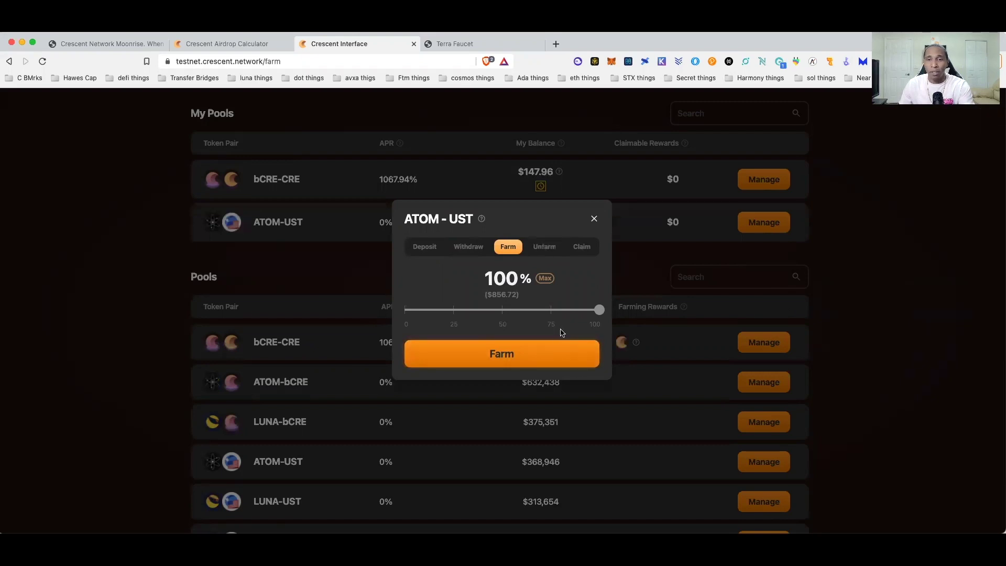
pyautogui.click(553, 367)
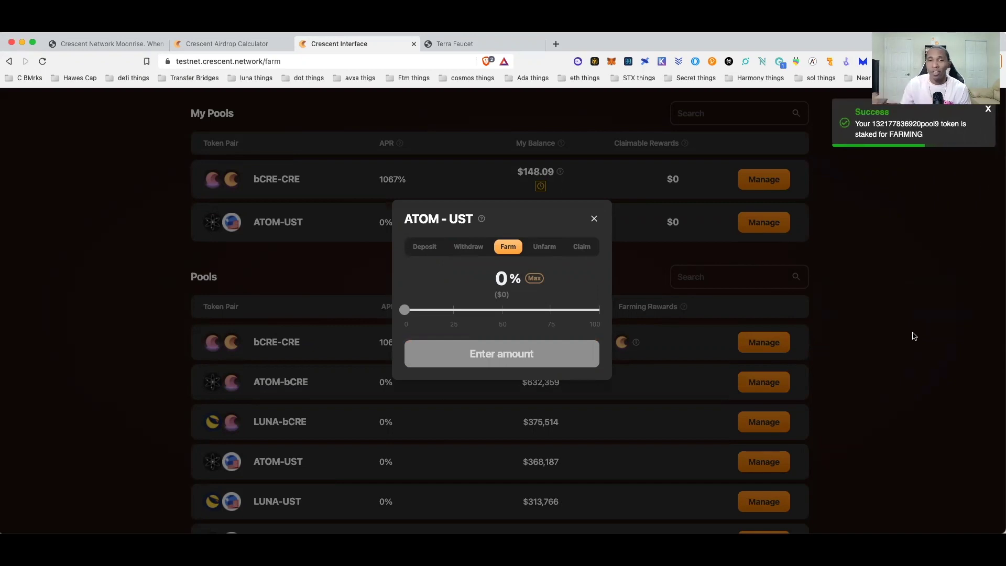
# Close the ATOM-UST pool window and return to the Swap page.
pyautogui.click(594, 220)
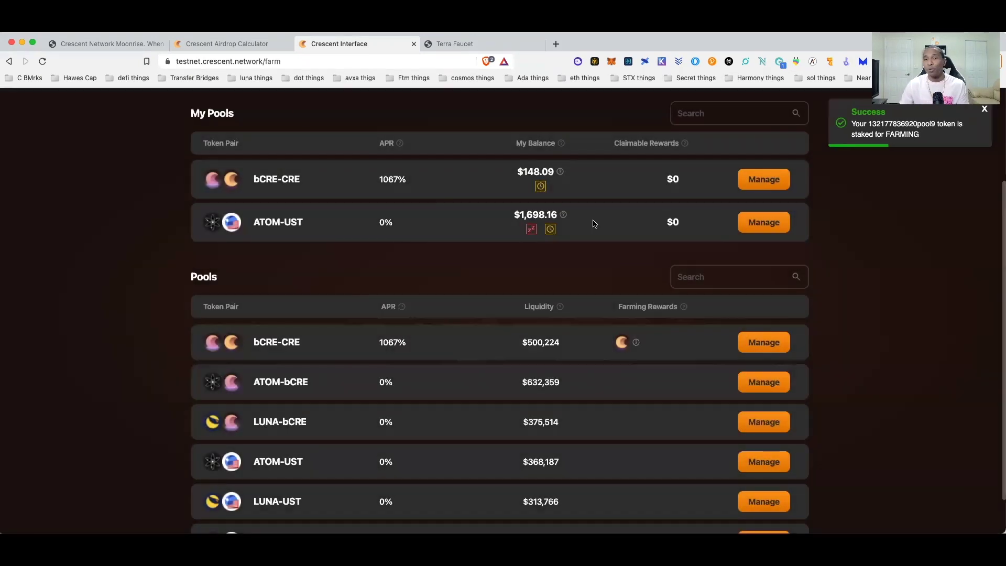
pyautogui.scroll(2, 843, 283)
pyautogui.scroll(2, 843, 283)
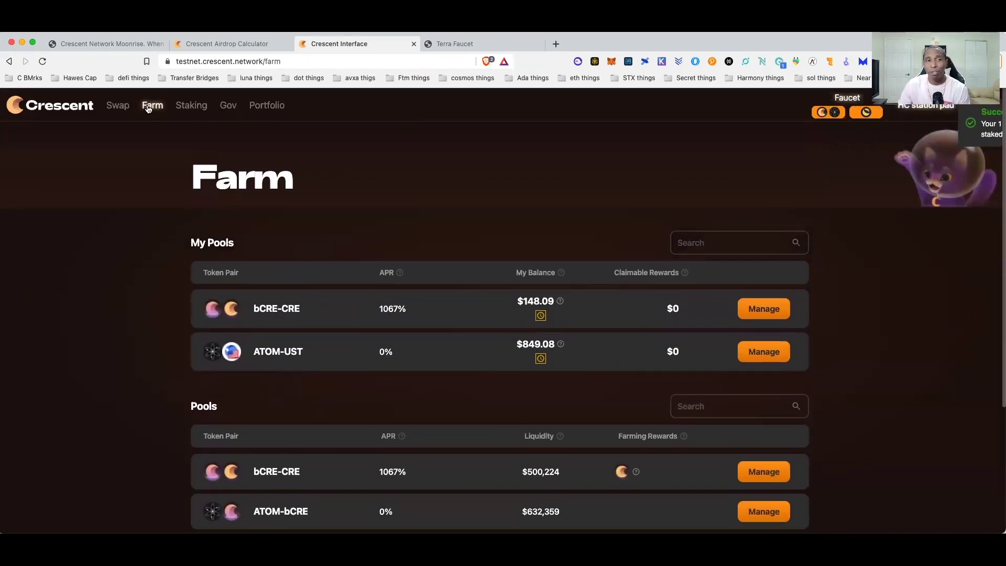
pyautogui.click(118, 105)
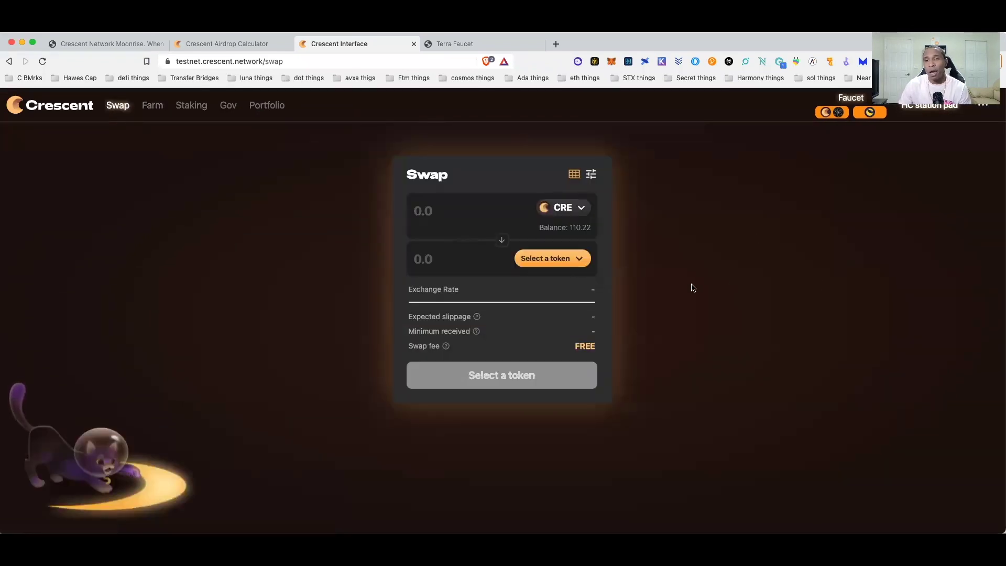